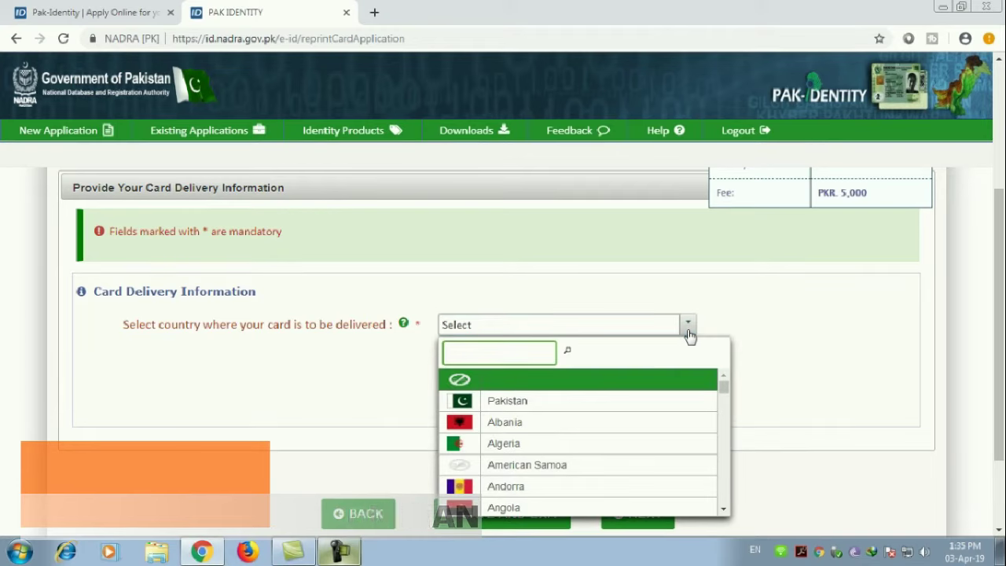
# Step: Search 'SAU' and choose Saudi Arabia as the card delivery country
pyautogui.write('SAU')
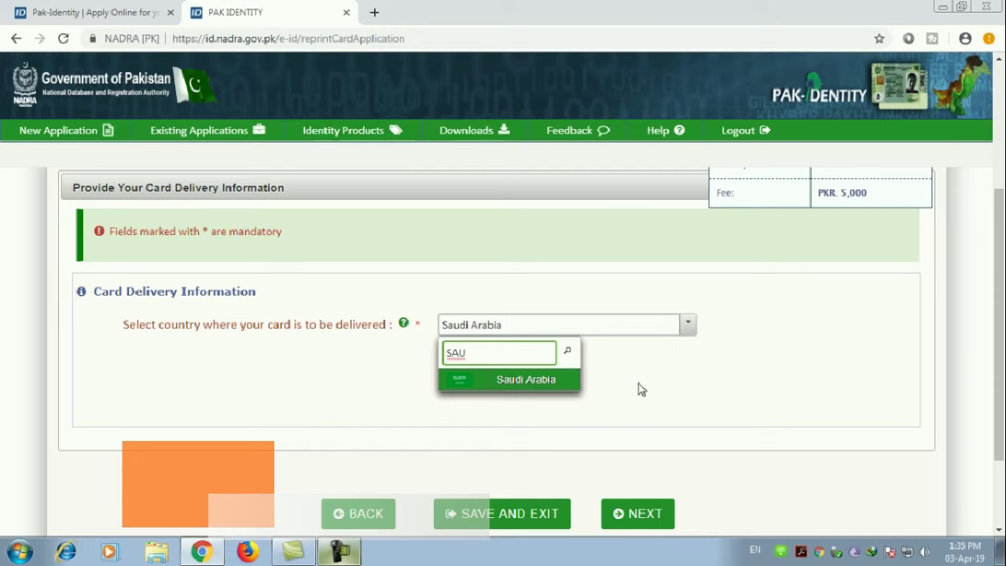
pyautogui.click(507, 380)
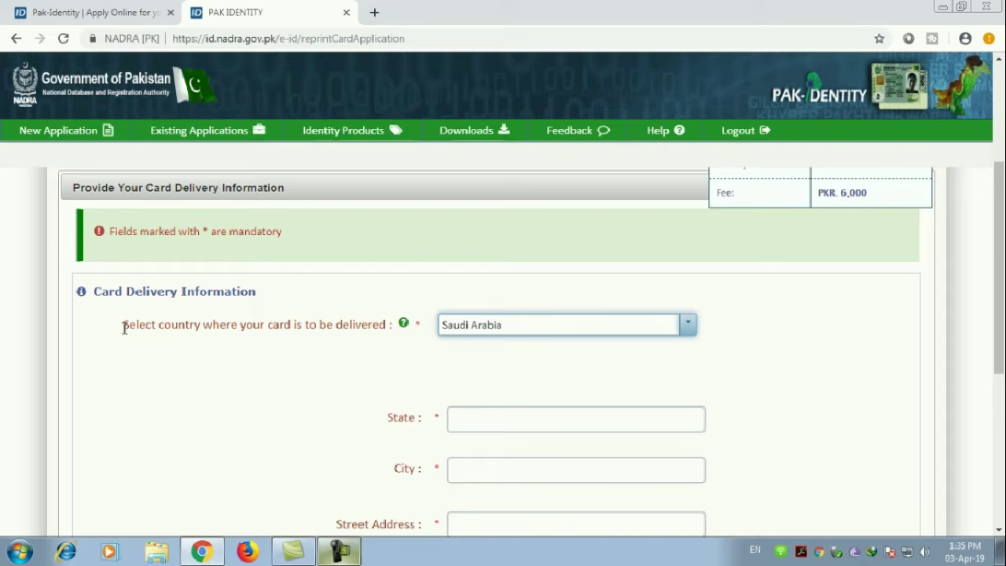
pyautogui.moveTo(123, 327); pyautogui.dragTo(390, 326)
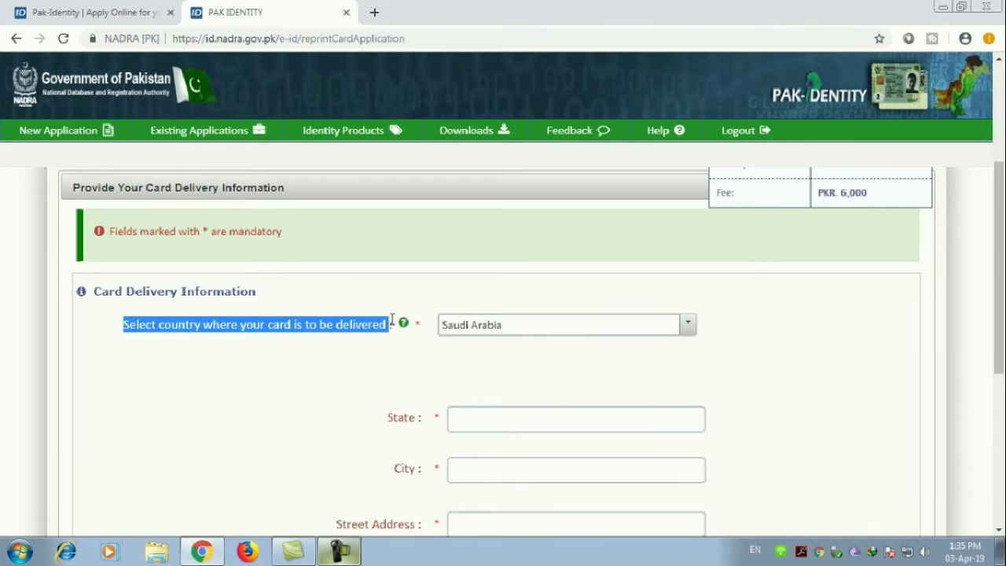
pyautogui.scroll(-2, 392, 322)
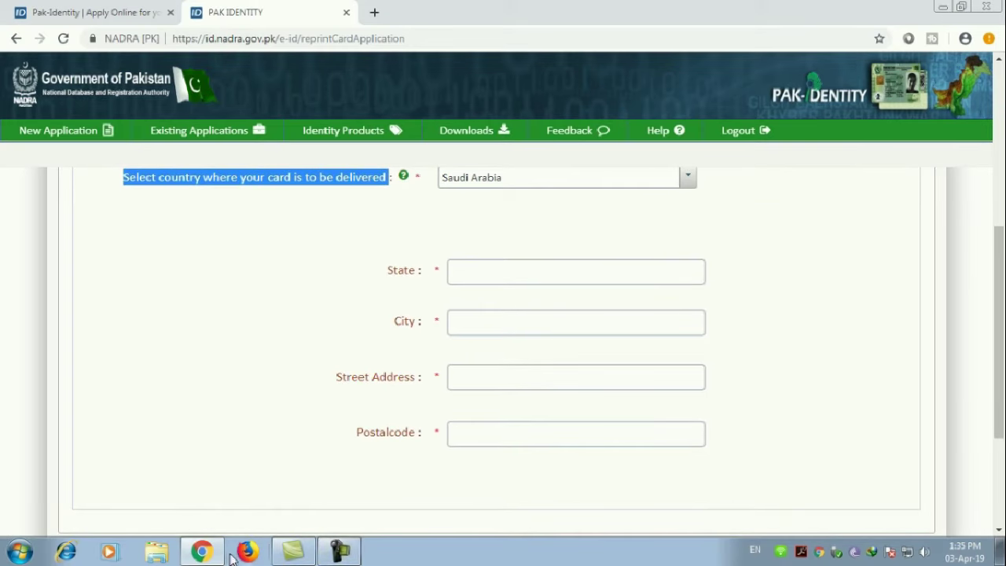
# Step: Enter the delivery state and city
pyautogui.click(473, 273)
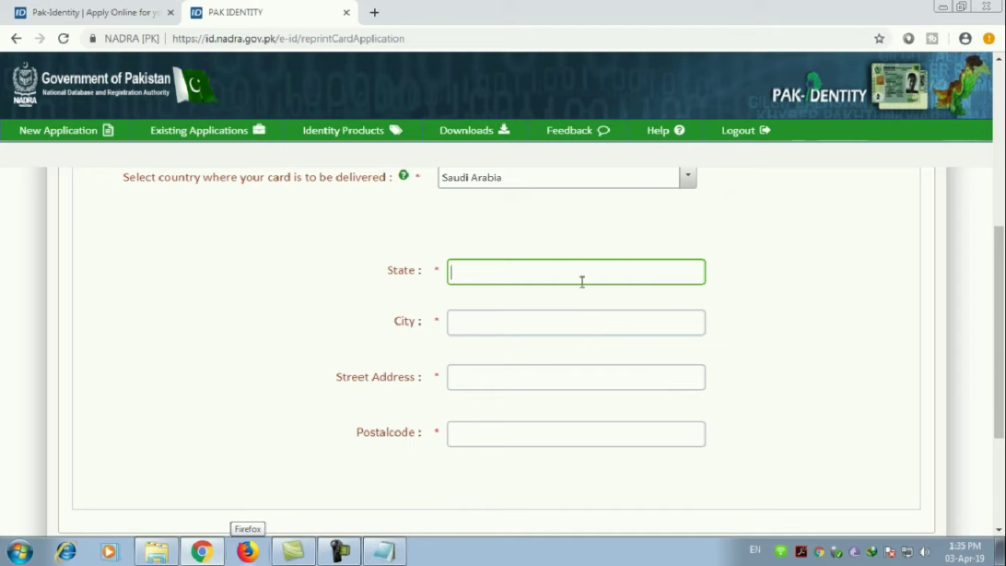
pyautogui.write('ABHA')
pyautogui.click(515, 314)
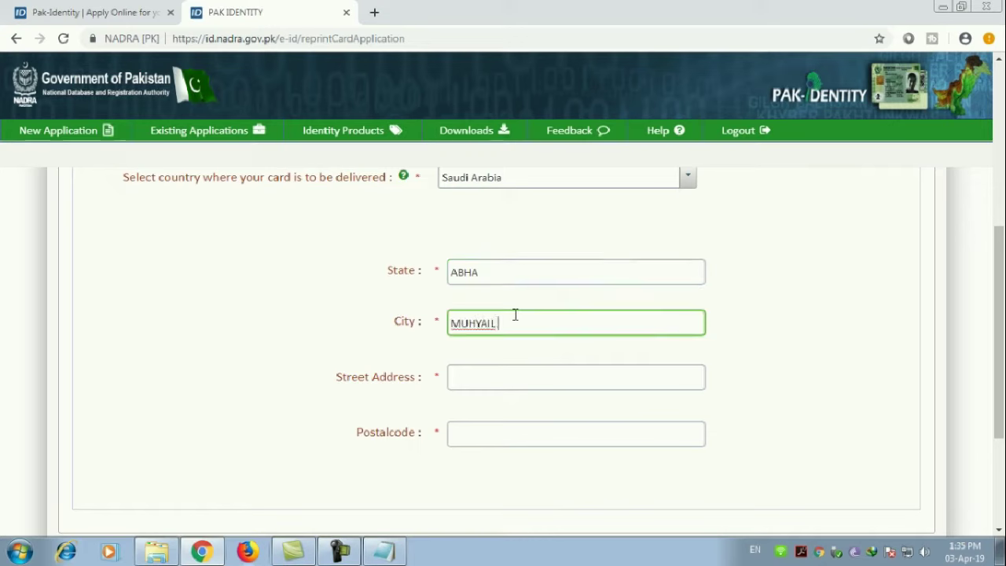
pyautogui.write('MUHYAIL ASIR')
# Step: Fill the street address from the saved Notepad notes and enter the postal code
pyautogui.click(479, 379)
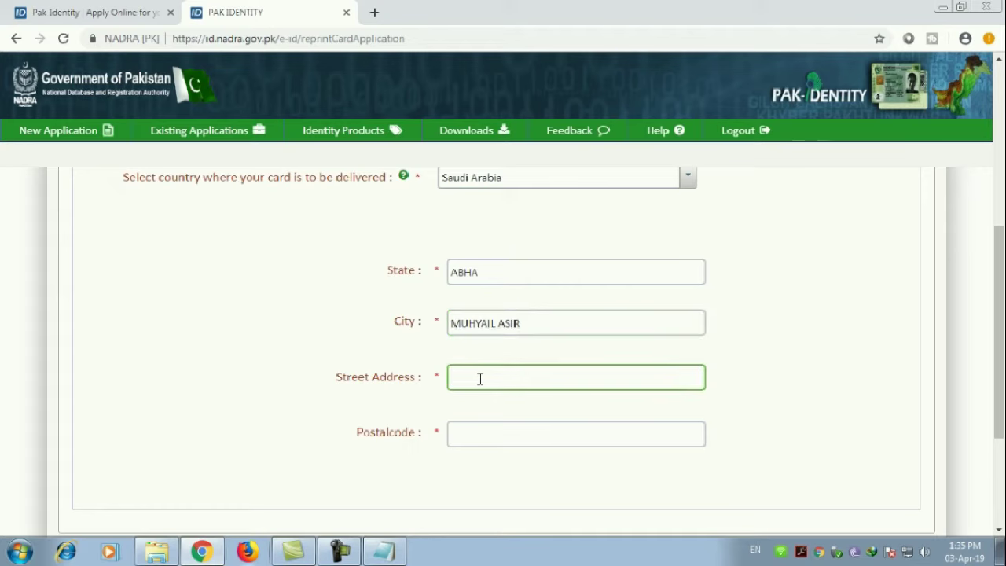
pyautogui.hotkey('ctrl', 'v')
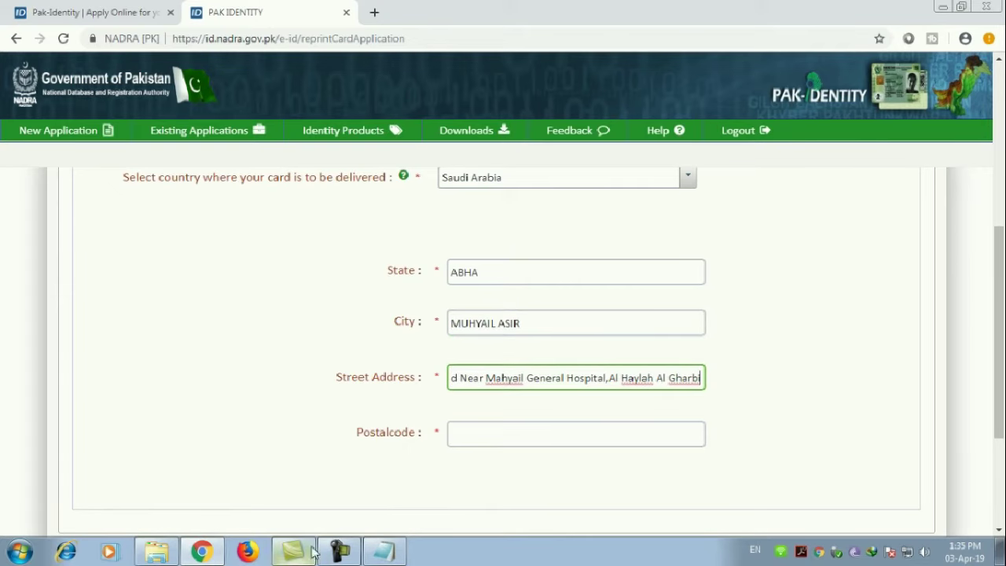
pyautogui.click(375, 555)
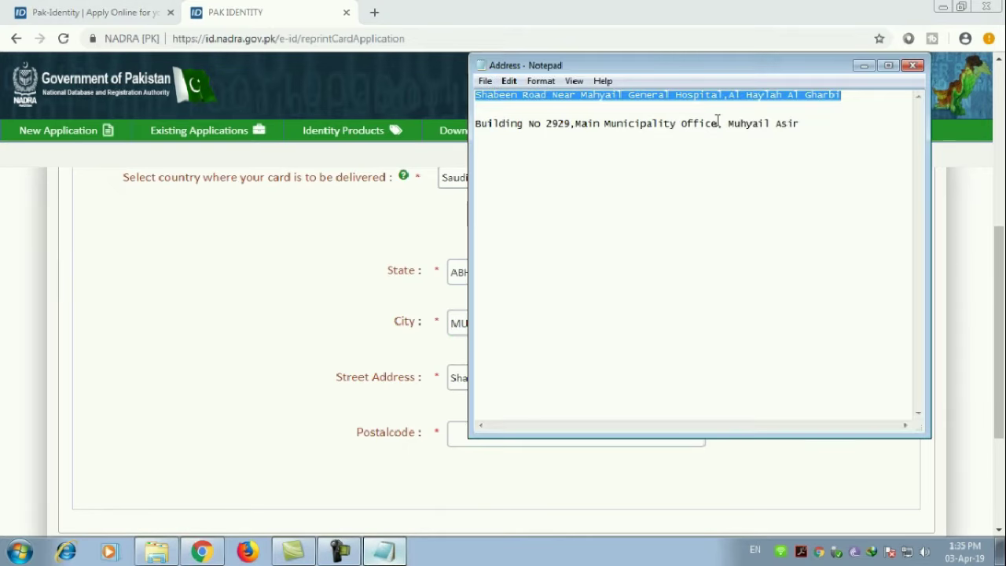
pyautogui.moveTo(717, 123); pyautogui.dragTo(475, 123)
pyautogui.hotkey('ctrl', 'c')
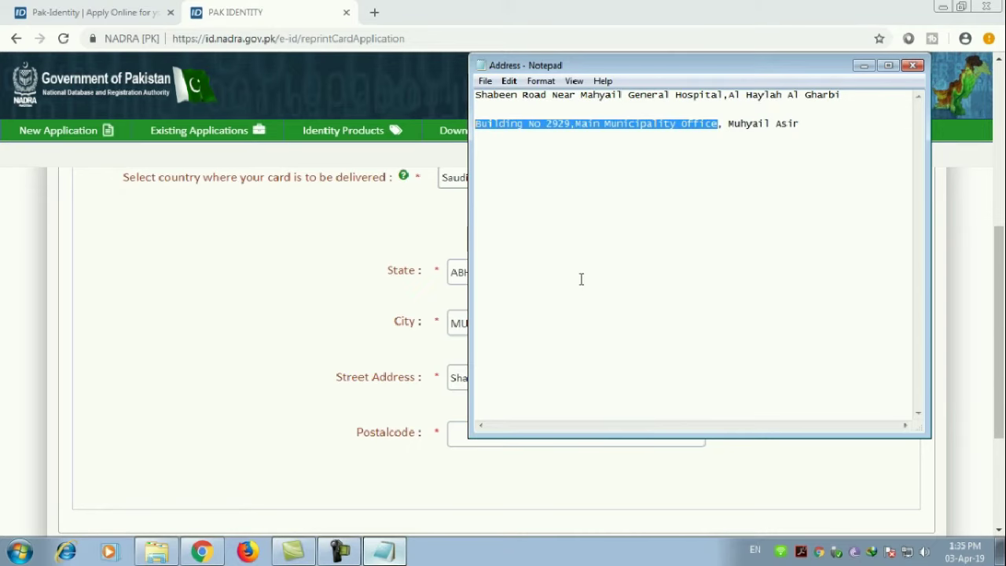
pyautogui.click(442, 378)
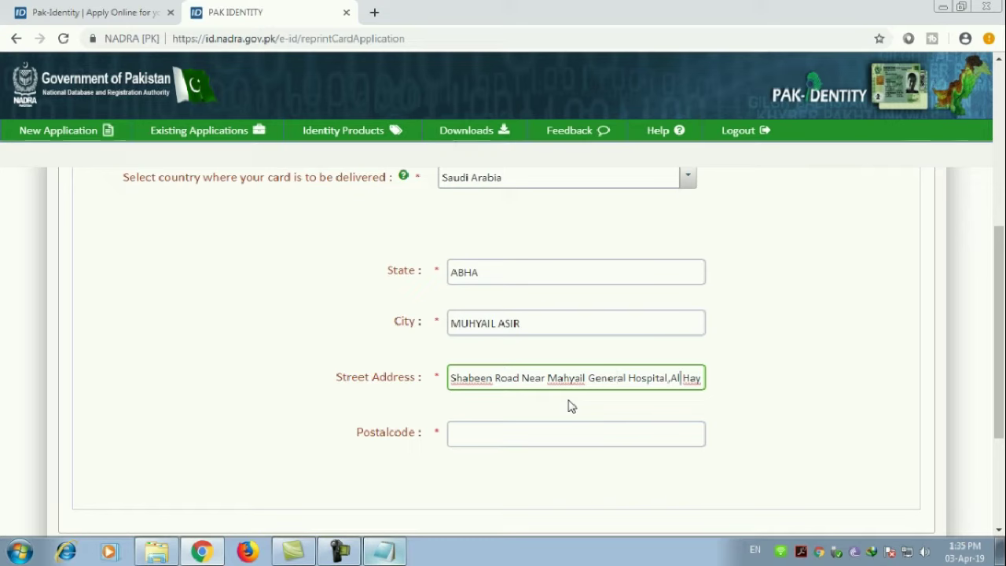
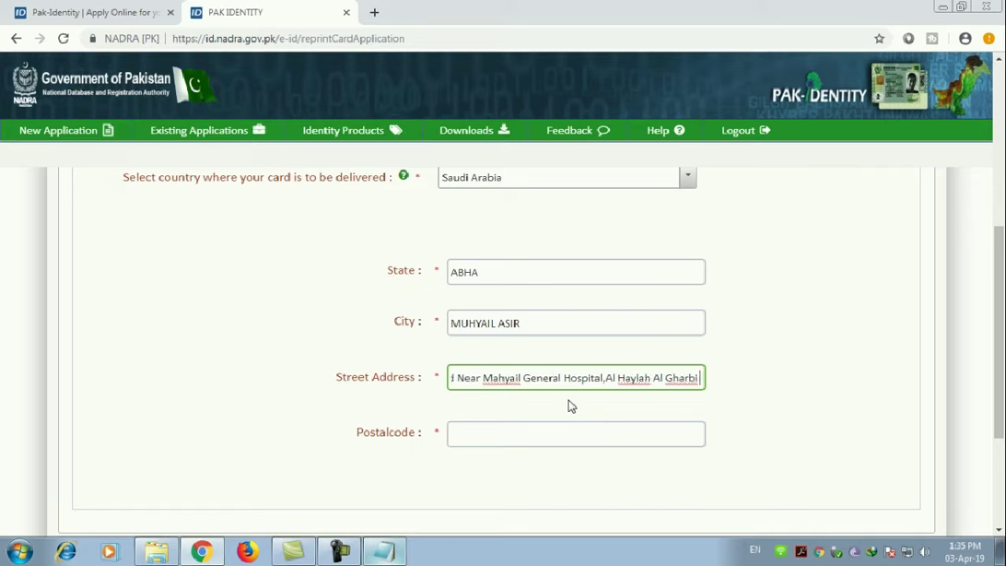
pyautogui.hotkey('ctrl', 'v')
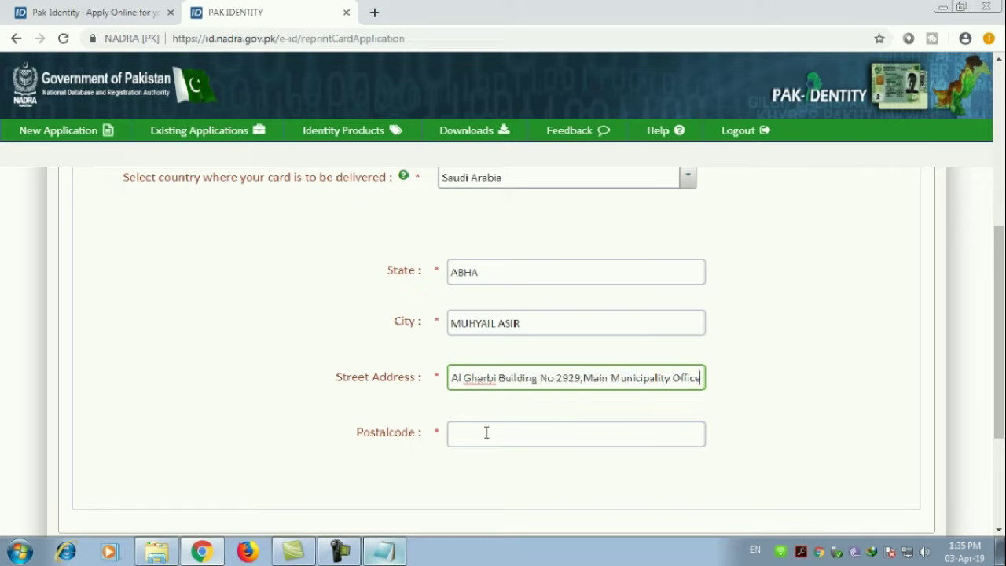
pyautogui.click(487, 435)
pyautogui.write('619')
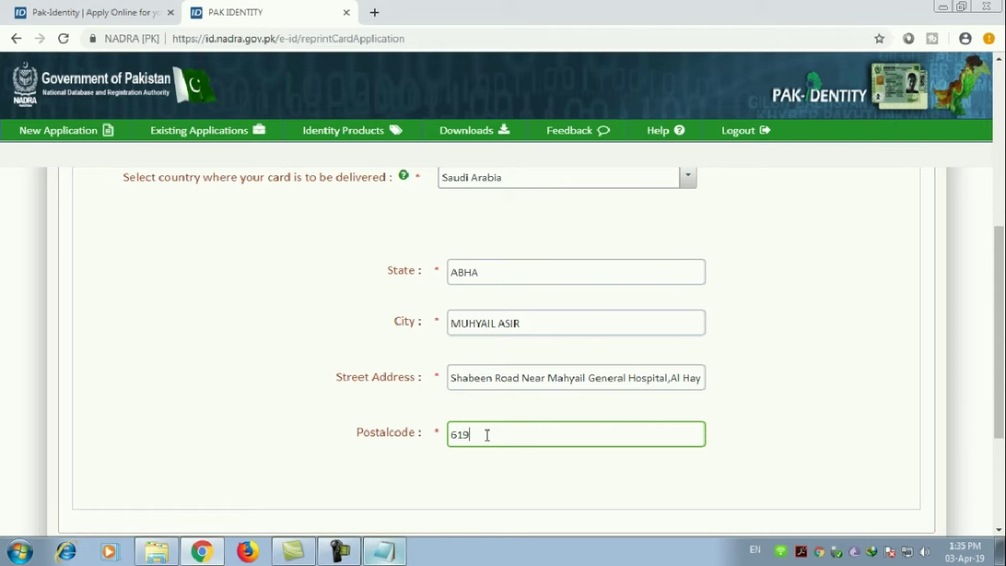
pyautogui.write('13')
pyautogui.scroll(-2, 487, 434)
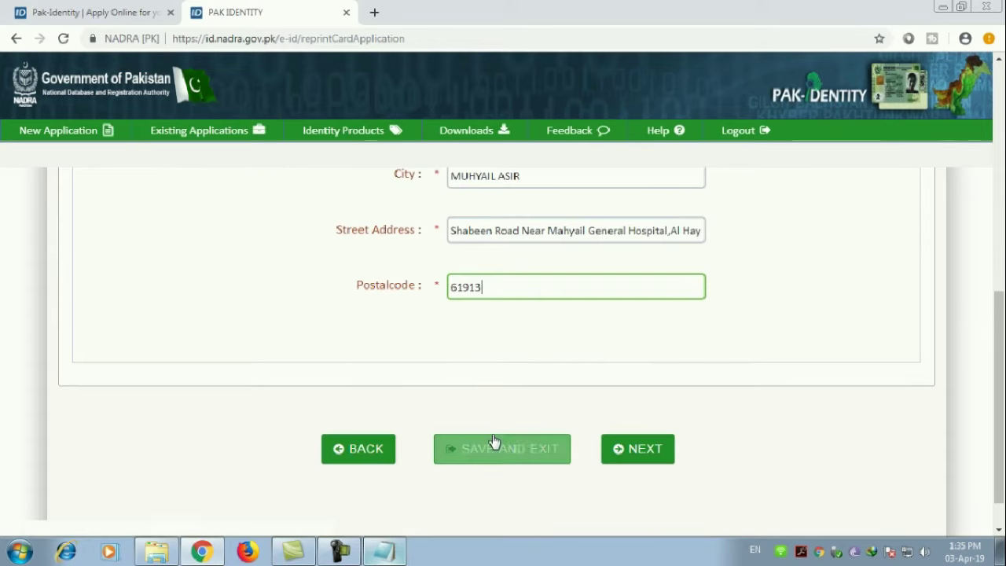
# Step: Submit delivery details, reach the Photograph step and open the photo file picker
pyautogui.click(632, 456)
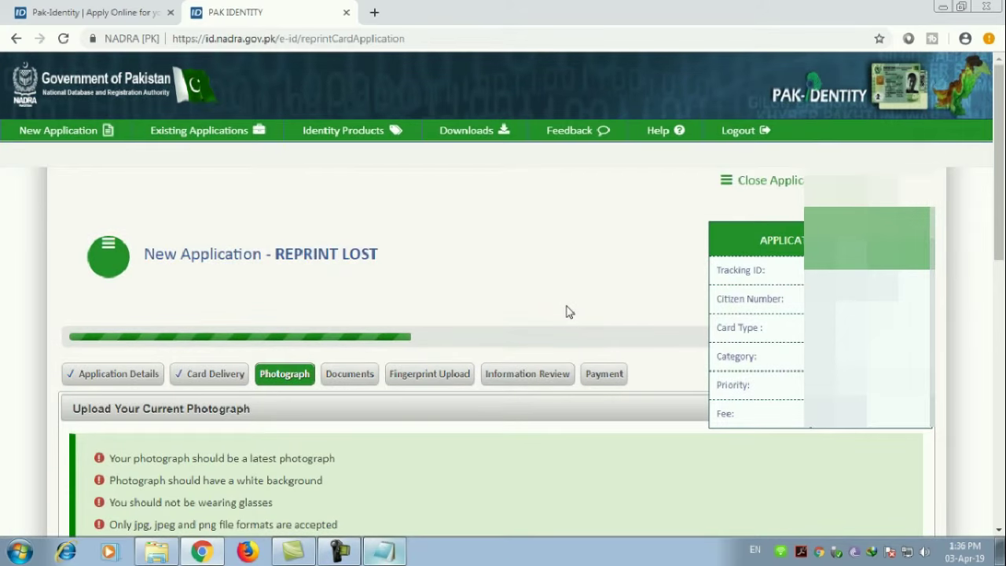
pyautogui.scroll(-5, 569, 312)
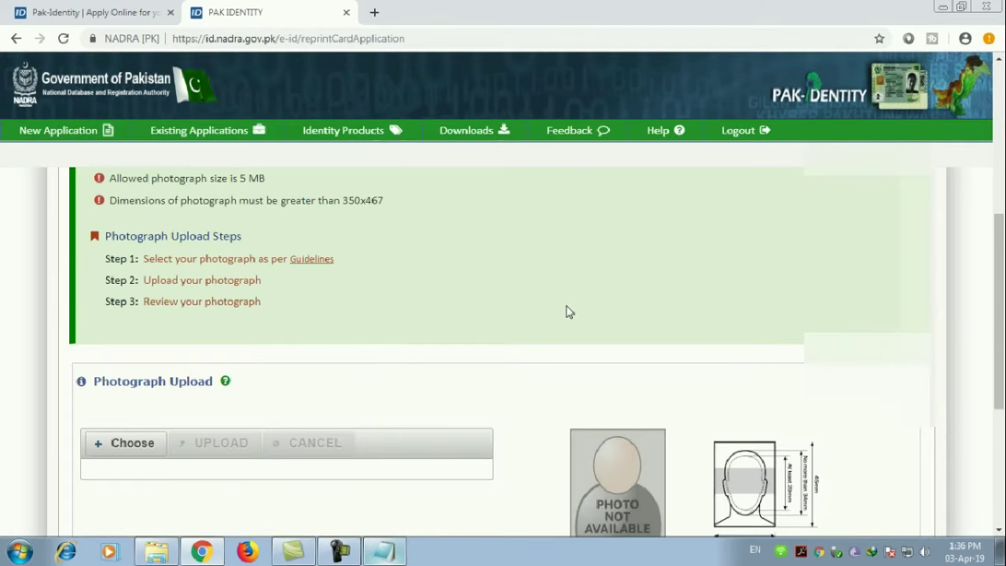
pyautogui.scroll(3, 568, 312)
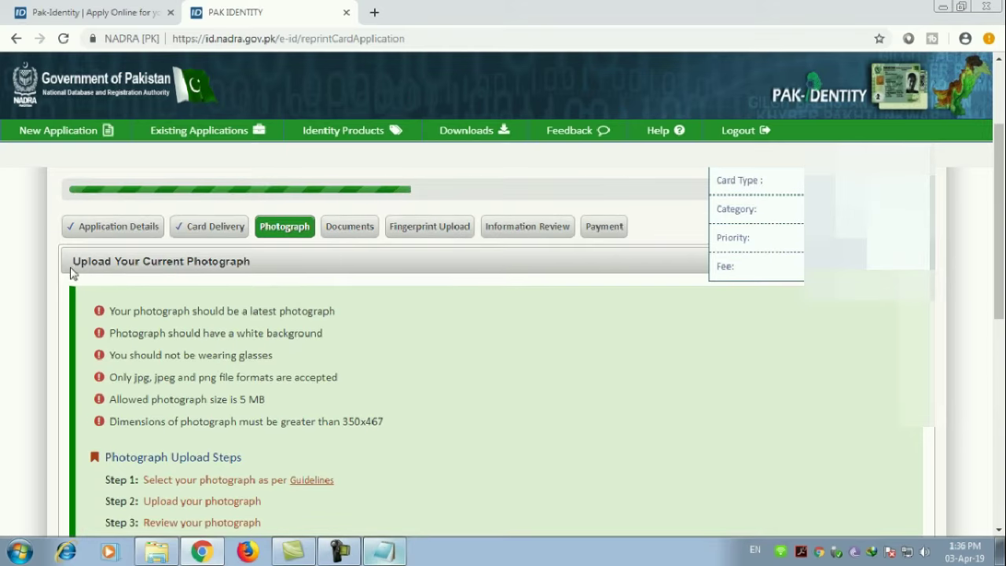
pyautogui.moveTo(78, 264); pyautogui.dragTo(250, 264)
pyautogui.scroll(-1, 167, 410)
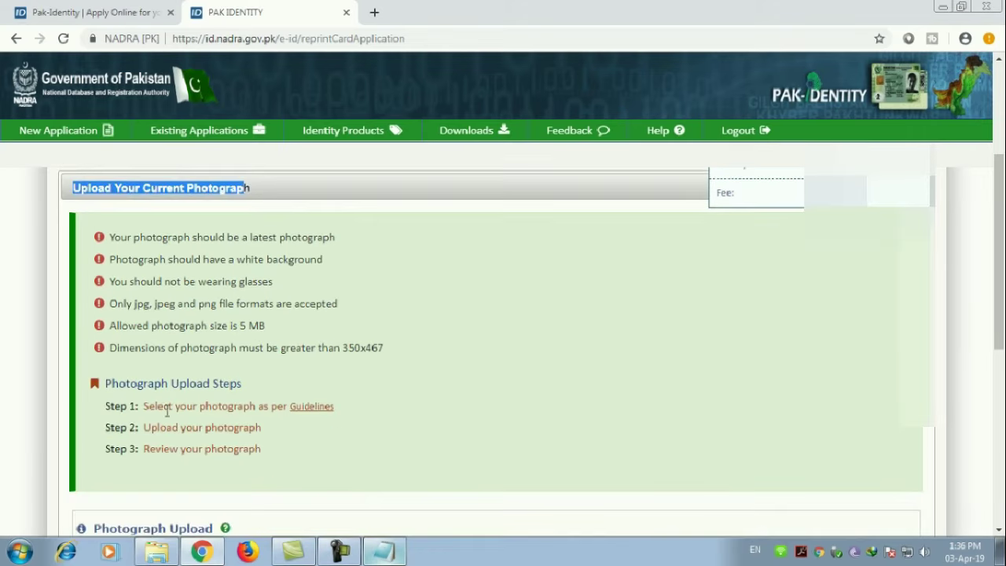
pyautogui.moveTo(111, 385); pyautogui.dragTo(268, 384)
pyautogui.scroll(-3, 498, 351)
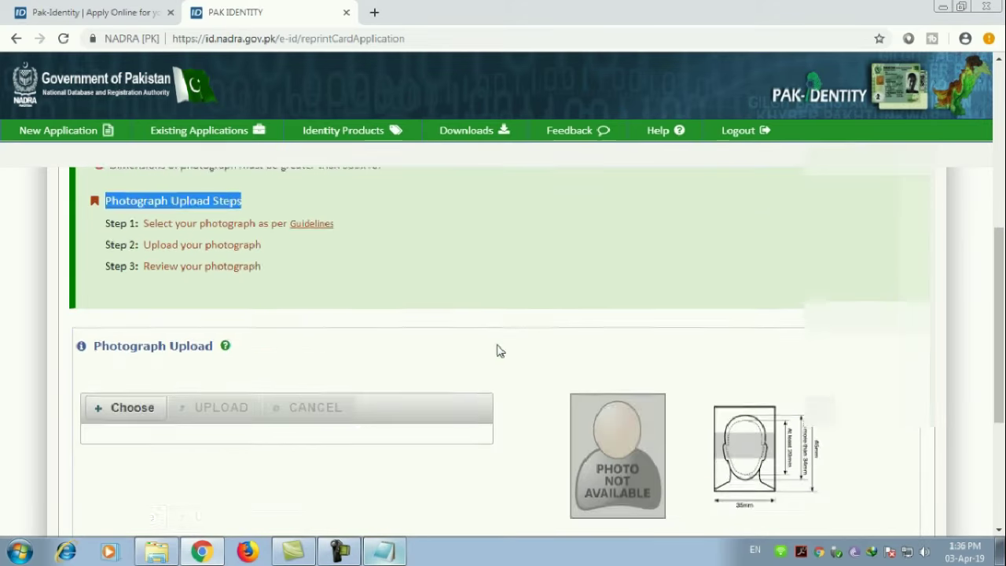
pyautogui.scroll(1, 336, 317)
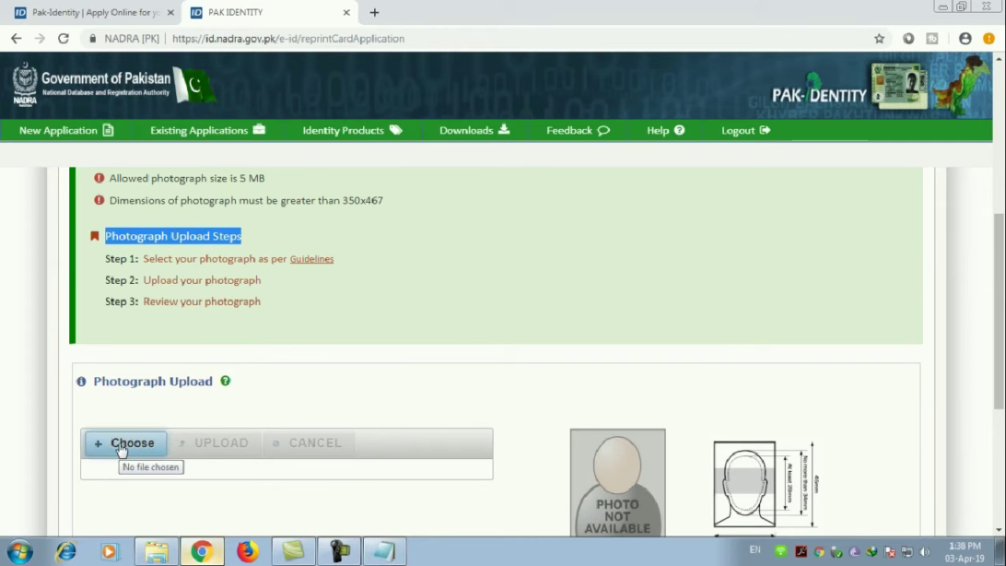
pyautogui.click(121, 447)
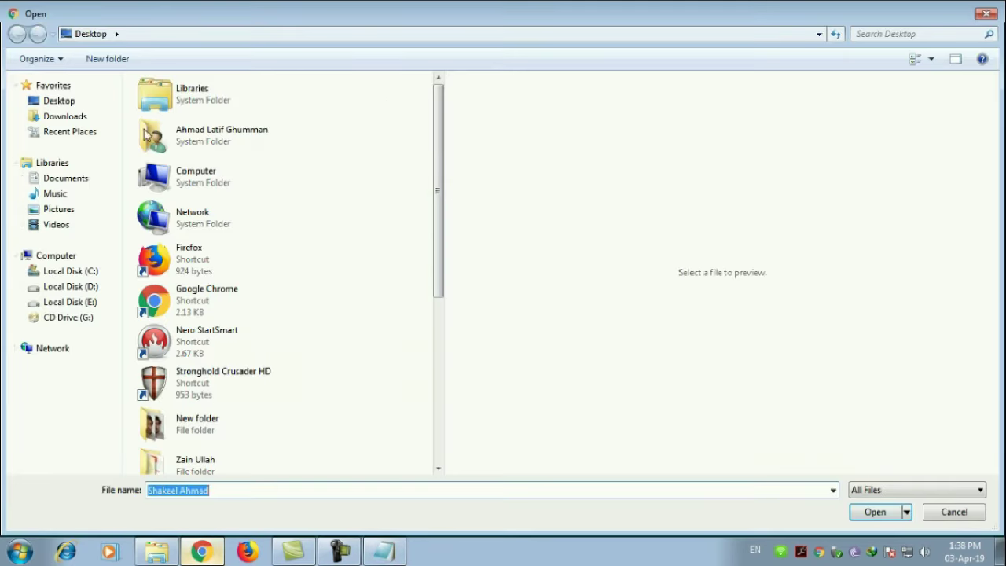
# Step: Upload READY.jpg from Desktop > New folder as the applicant's photograph
pyautogui.click(68, 103)
pyautogui.click(275, 254)
pyautogui.scroll(-4, 274, 254)
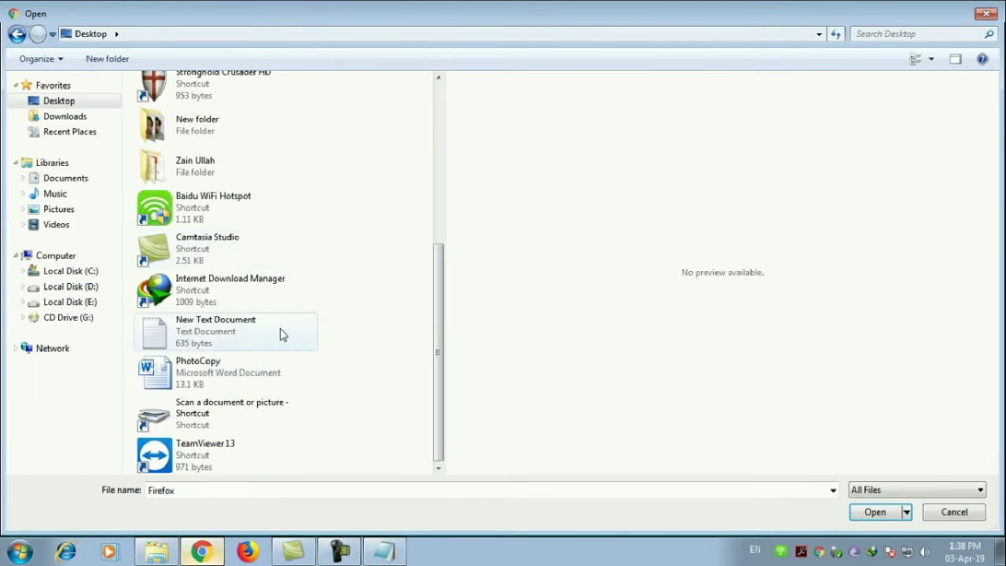
pyautogui.doubleClick(193, 130)
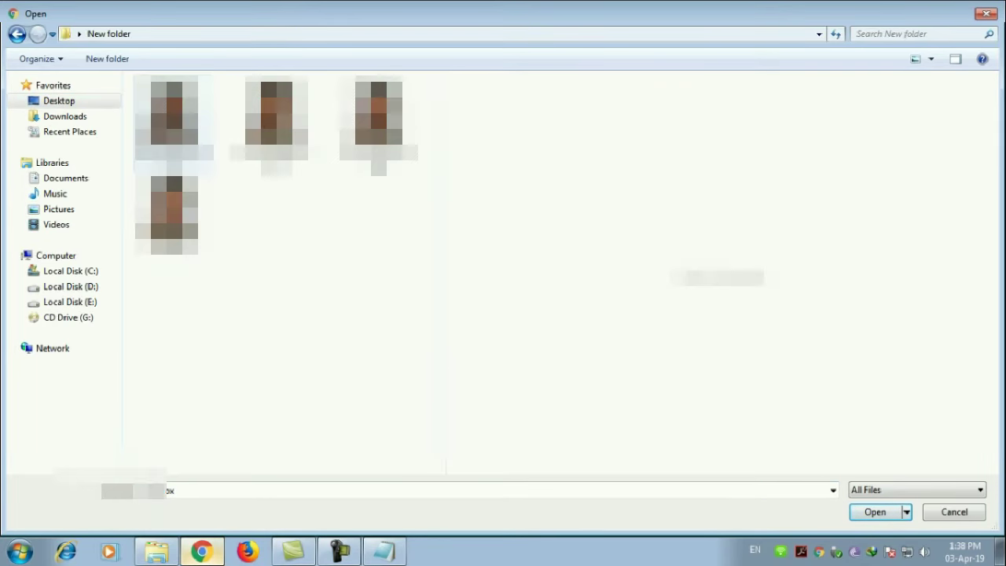
pyautogui.click(165, 214)
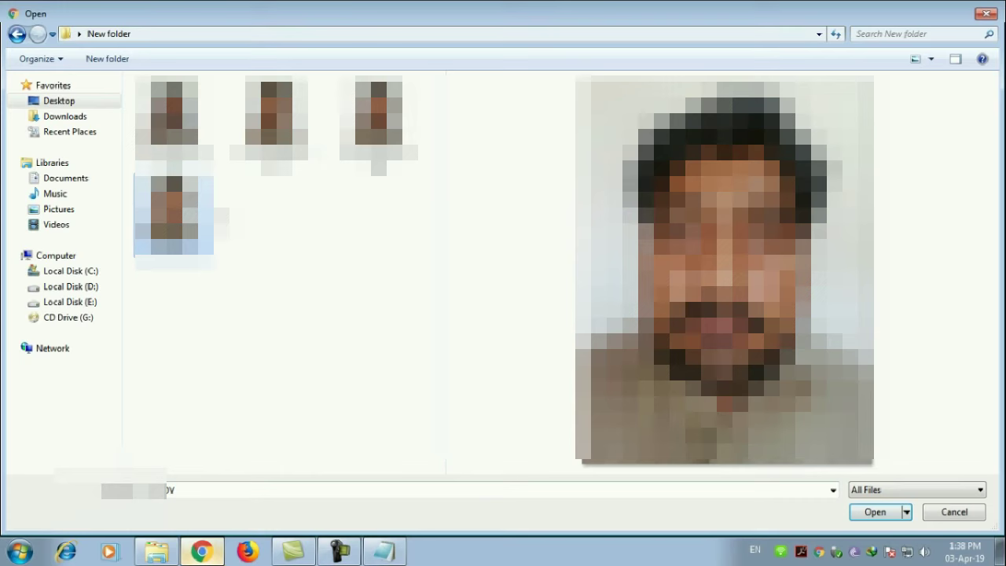
pyautogui.click(874, 517)
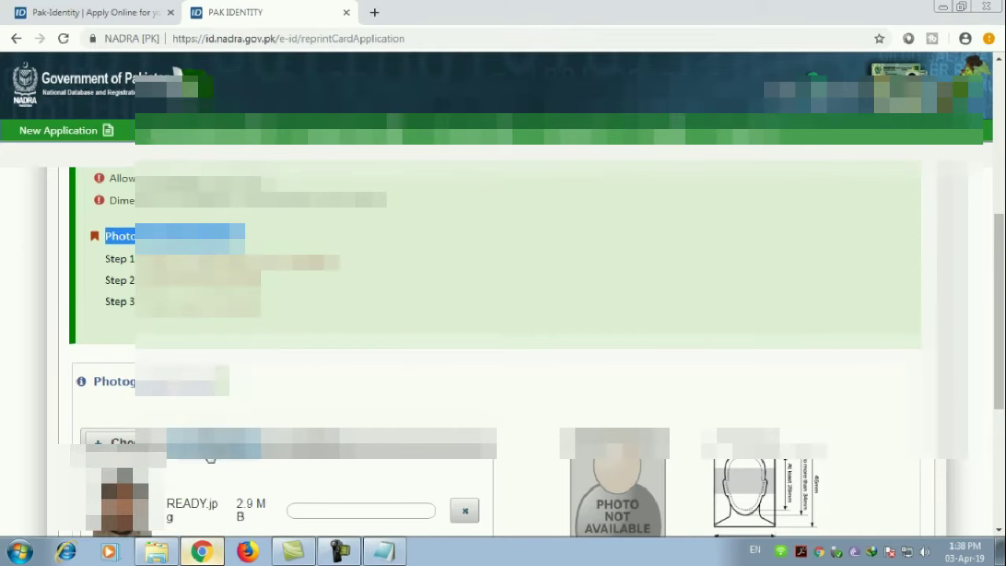
pyautogui.click(215, 445)
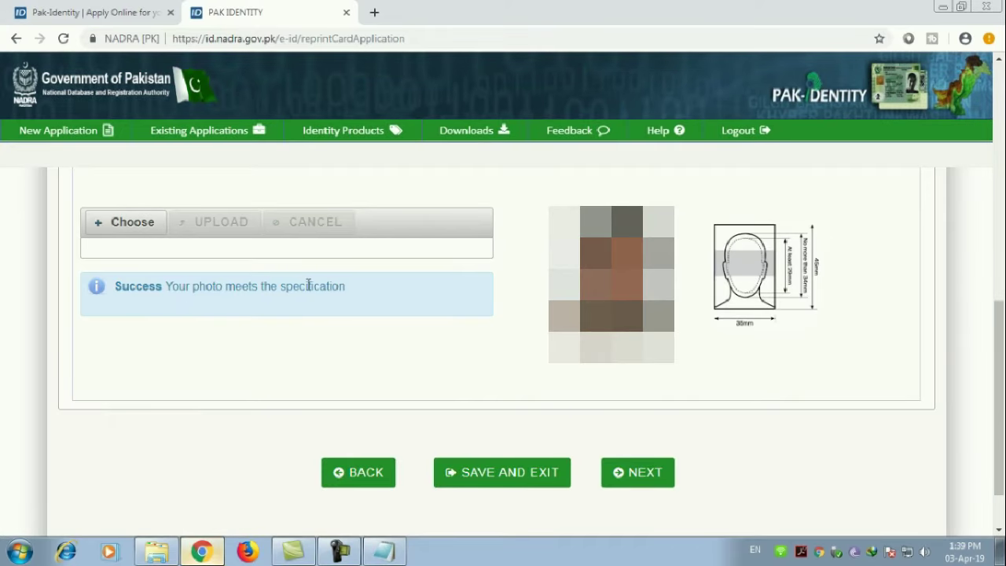
# Step: Advance to the optional Documents step and continue past it without uploading anything
pyautogui.click(649, 474)
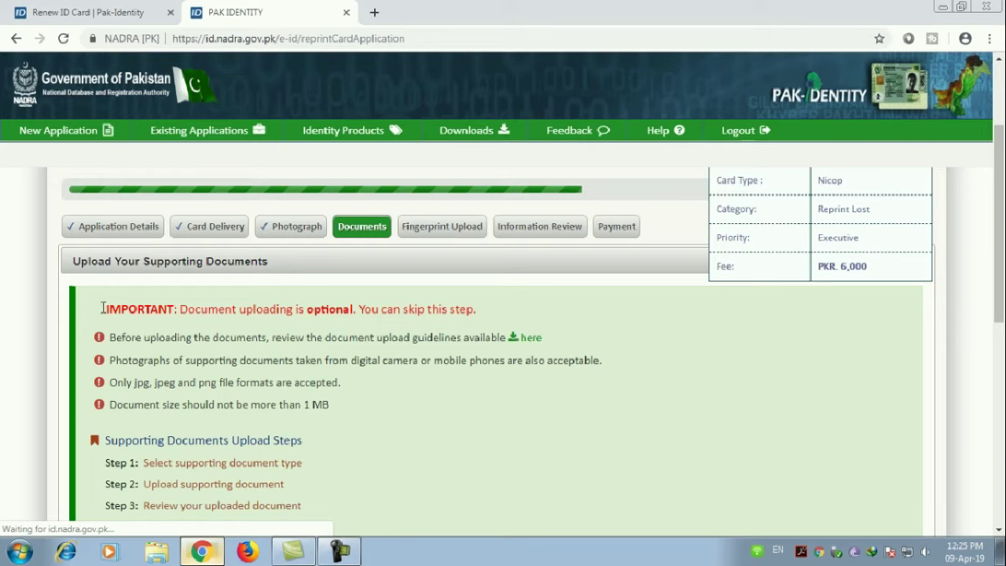
pyautogui.moveTo(102, 308); pyautogui.dragTo(468, 309)
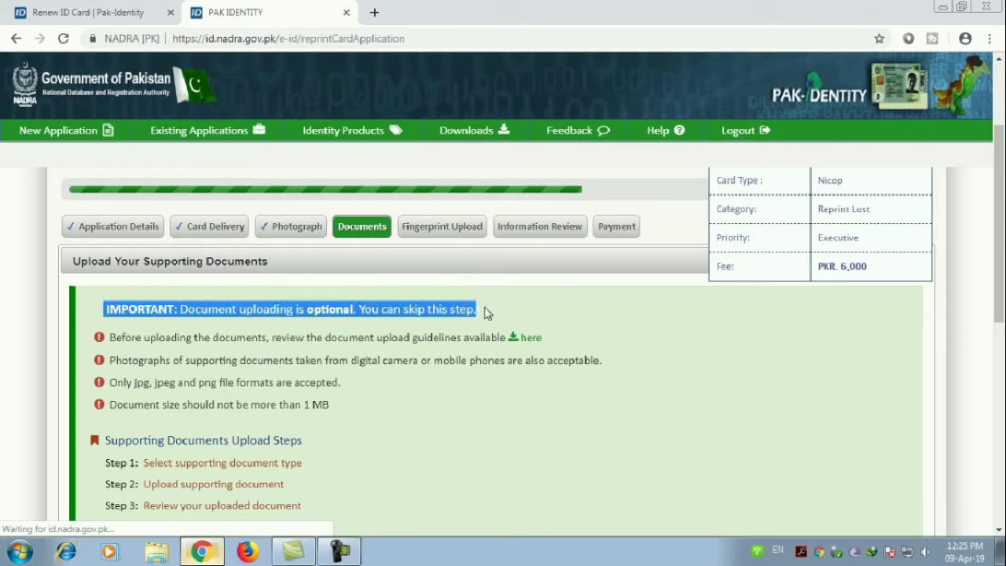
pyautogui.click(481, 293)
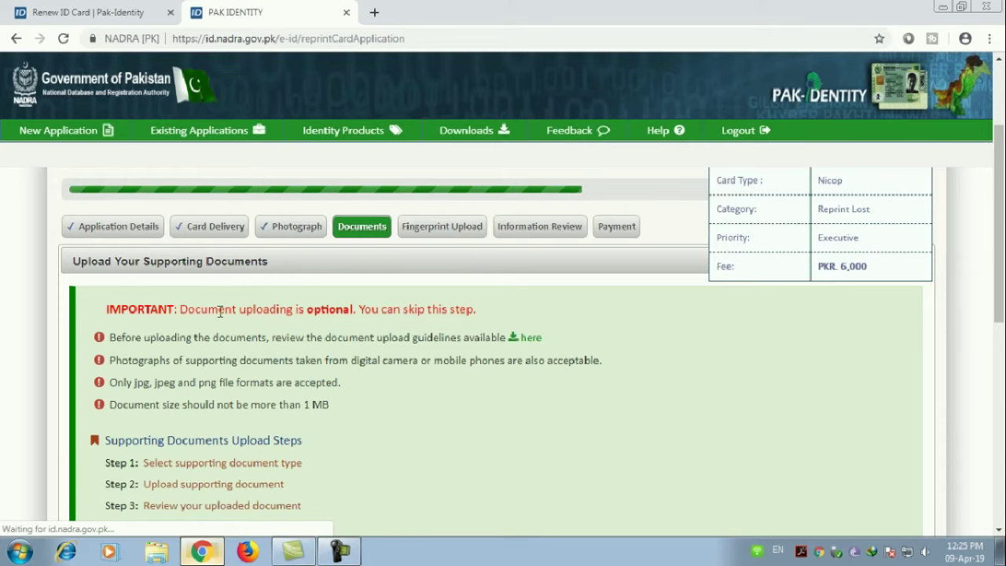
pyautogui.moveTo(179, 309); pyautogui.dragTo(511, 312)
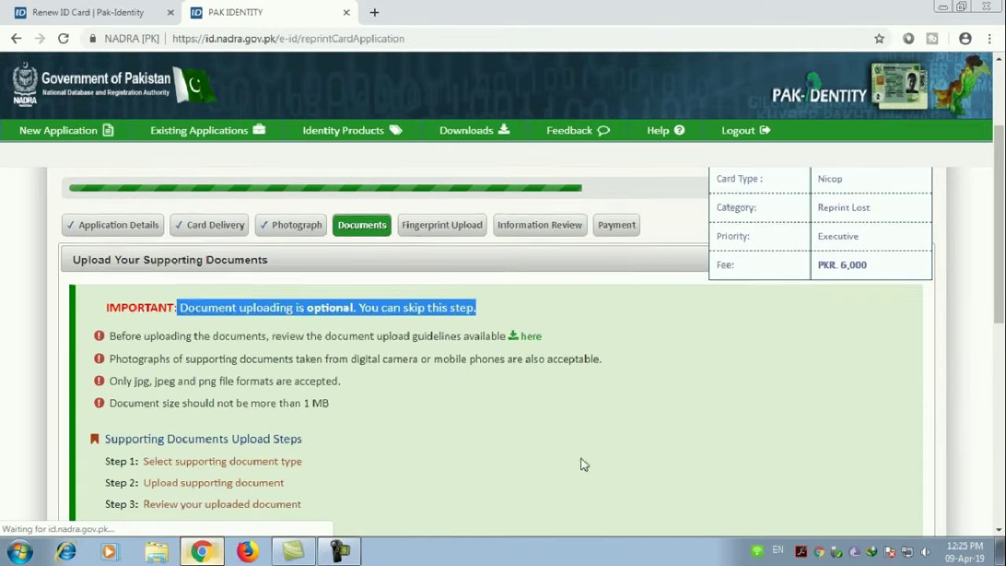
pyautogui.scroll(-4, 582, 463)
pyautogui.scroll(-2, 570, 449)
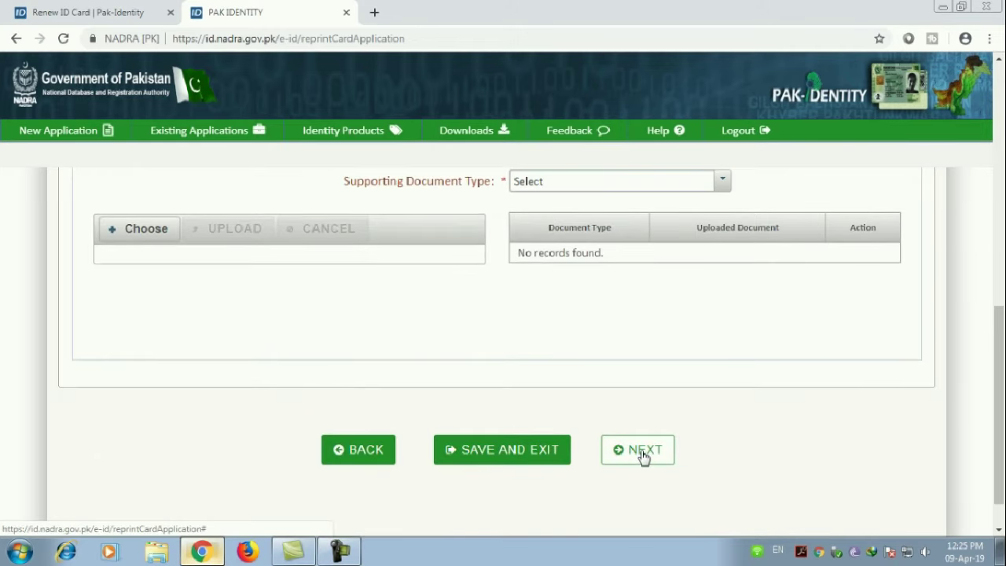
pyautogui.click(643, 455)
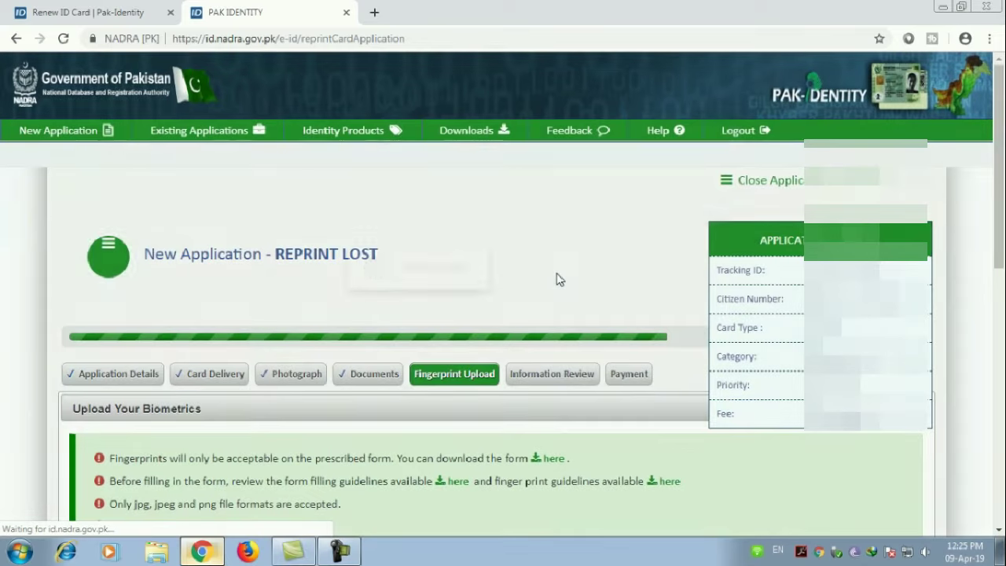
# Step: Review the Fingerprint Upload requirements, noting the 3 MB limit, then minimize Chrome
pyautogui.scroll(-3, 556, 281)
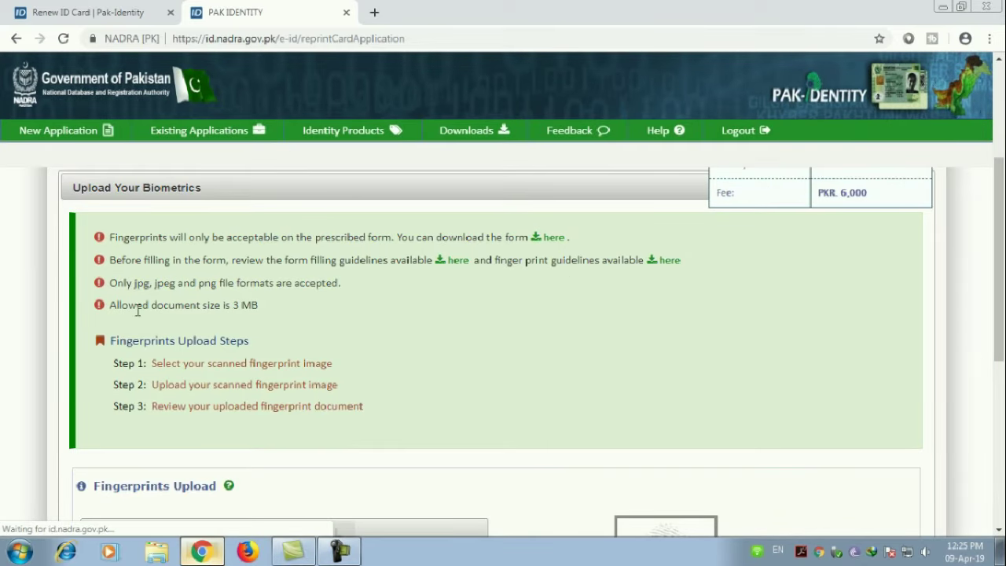
pyautogui.moveTo(136, 308); pyautogui.dragTo(289, 313)
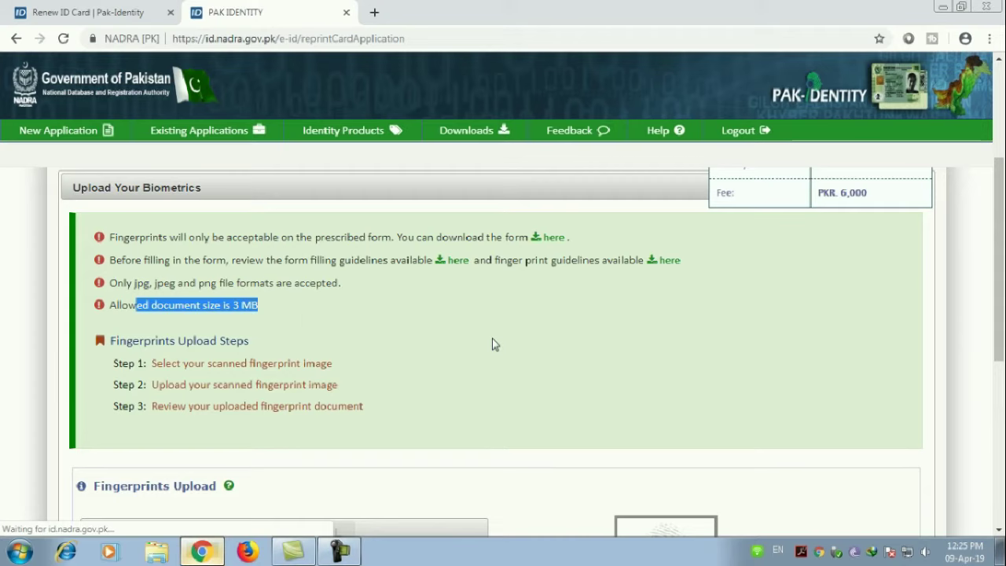
pyautogui.scroll(-3, 492, 344)
pyautogui.scroll(-1, 492, 344)
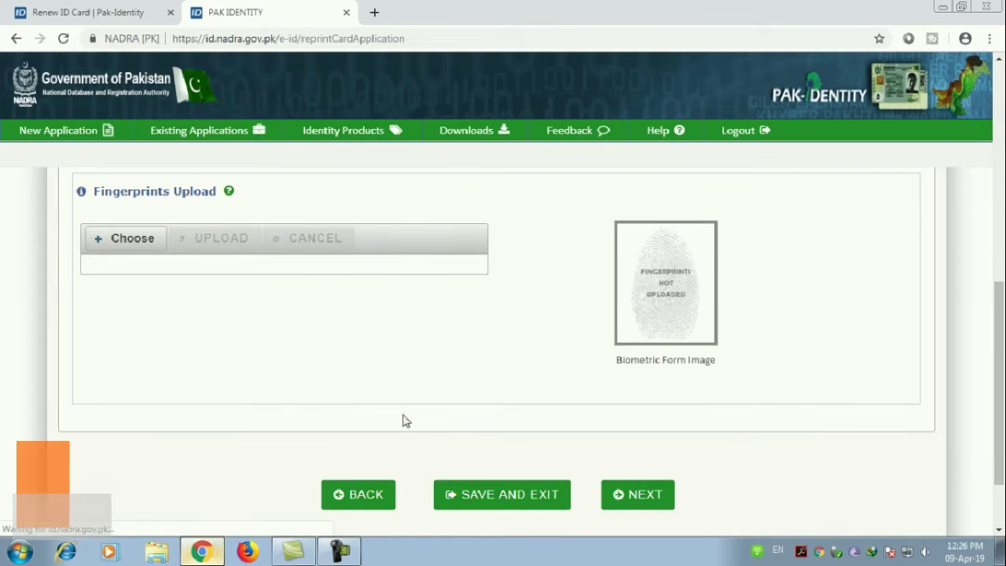
pyautogui.click(942, 8)
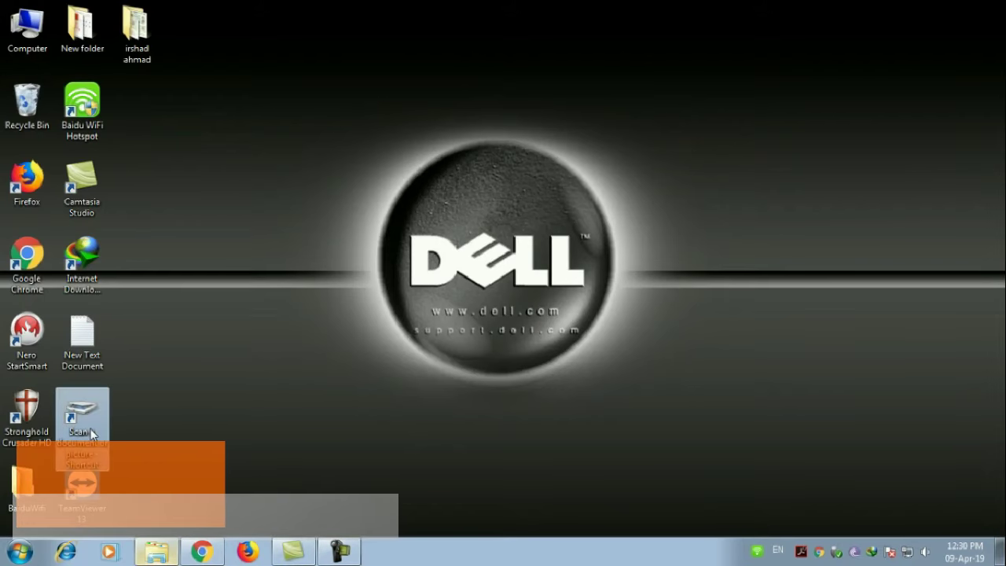
# Step: Scan the fingerprint form as a Grayscale JPG at 600 DPI with brightness 5
pyautogui.doubleClick(92, 434)
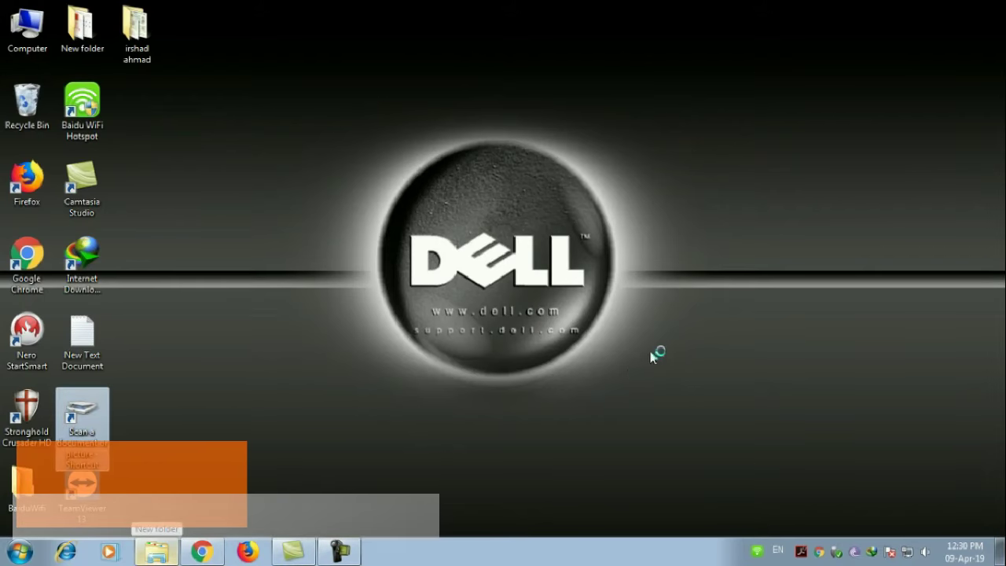
pyautogui.click(443, 247)
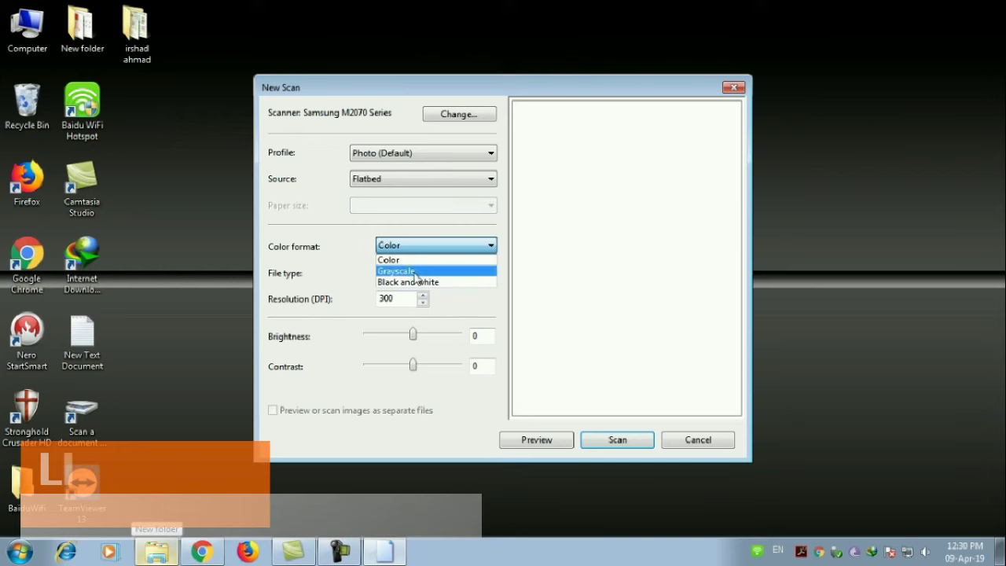
pyautogui.click(417, 272)
pyautogui.click(416, 273)
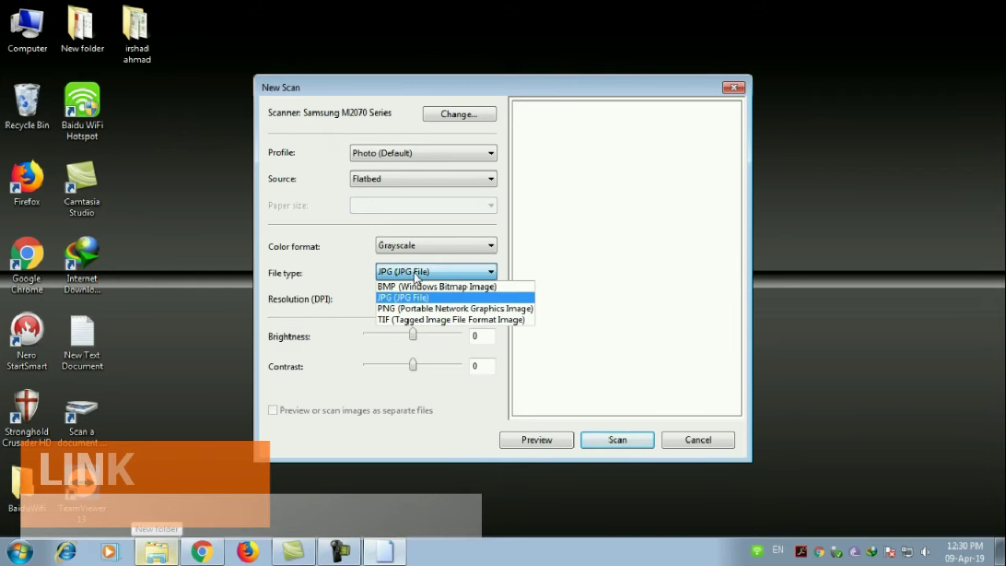
pyautogui.click(417, 294)
pyautogui.click(423, 297)
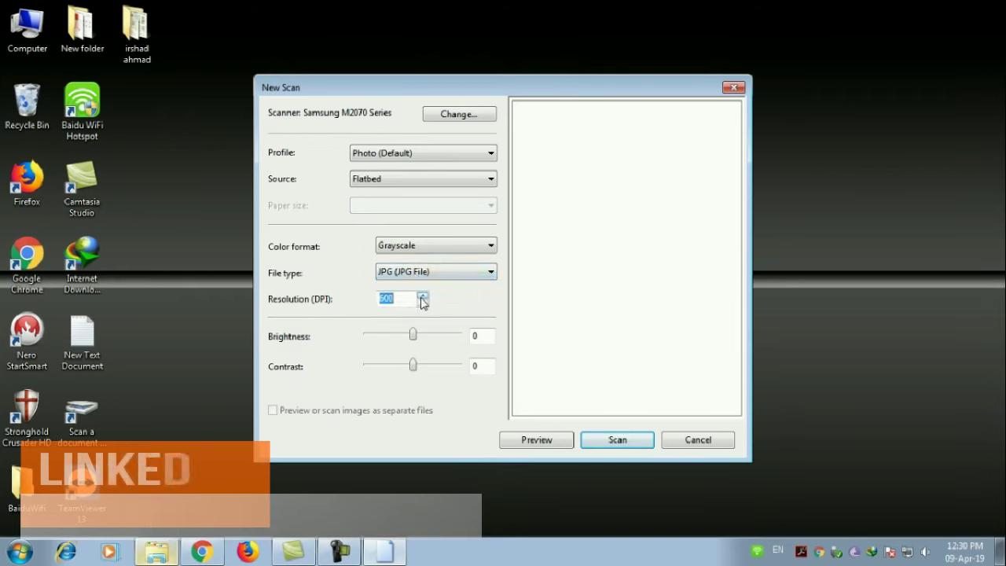
pyautogui.click(440, 335)
pyautogui.click(613, 437)
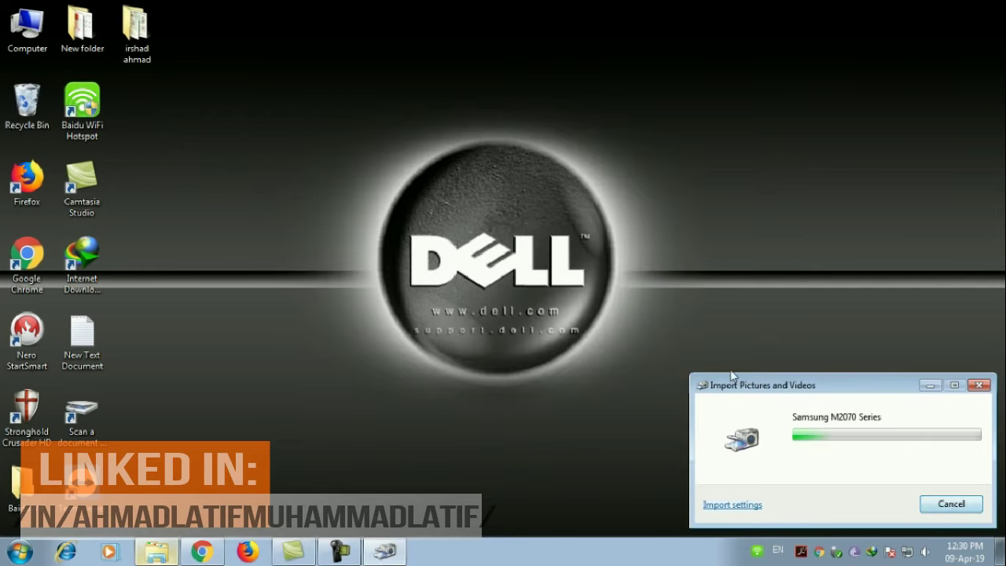
# Step: Import scan 001 and inspect its name fields and fingerprint rows in Photo Viewer
pyautogui.click(951, 504)
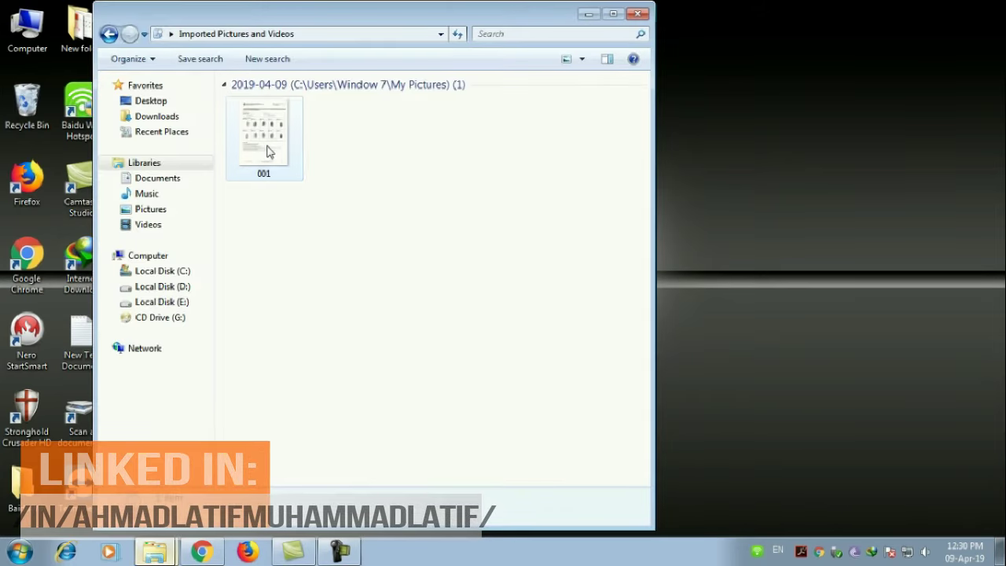
pyautogui.doubleClick(267, 152)
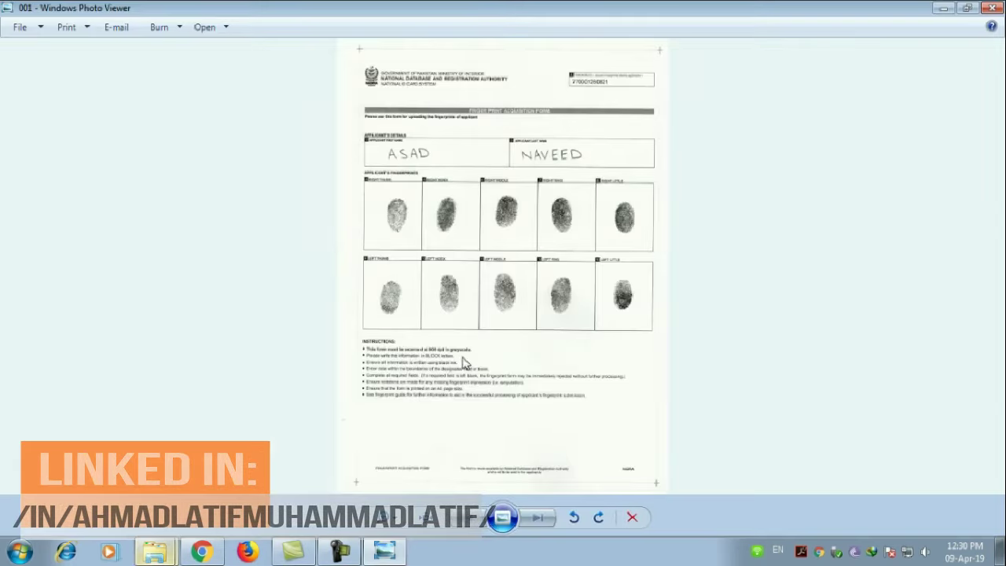
pyautogui.scroll(5, 485, 334)
pyautogui.moveTo(507, 242); pyautogui.dragTo(510, 366)
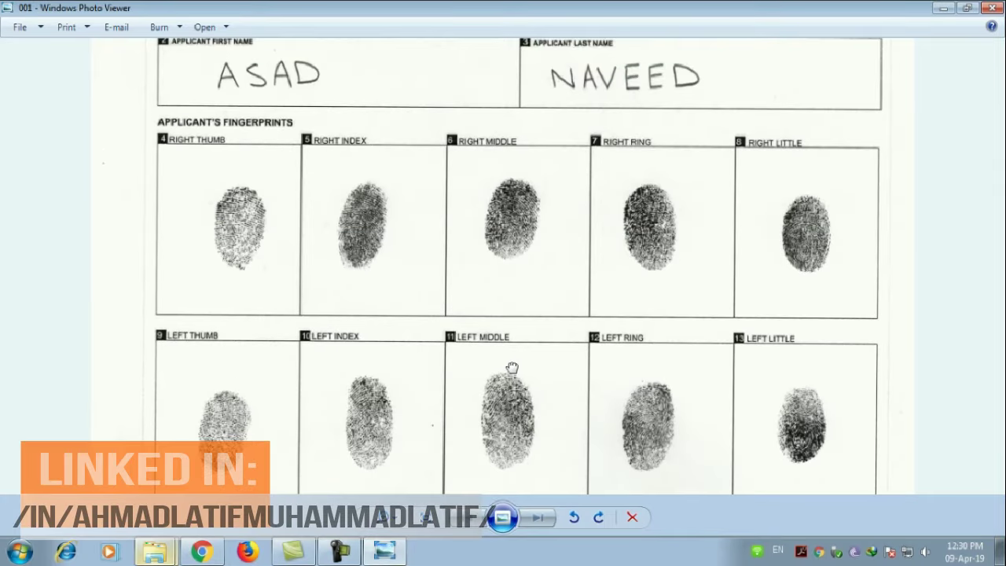
pyautogui.moveTo(554, 167)
pyautogui.mouseDown()
pyautogui.moveTo(554, 371)
pyautogui.moveTo(553, 150)
pyautogui.mouseUp()
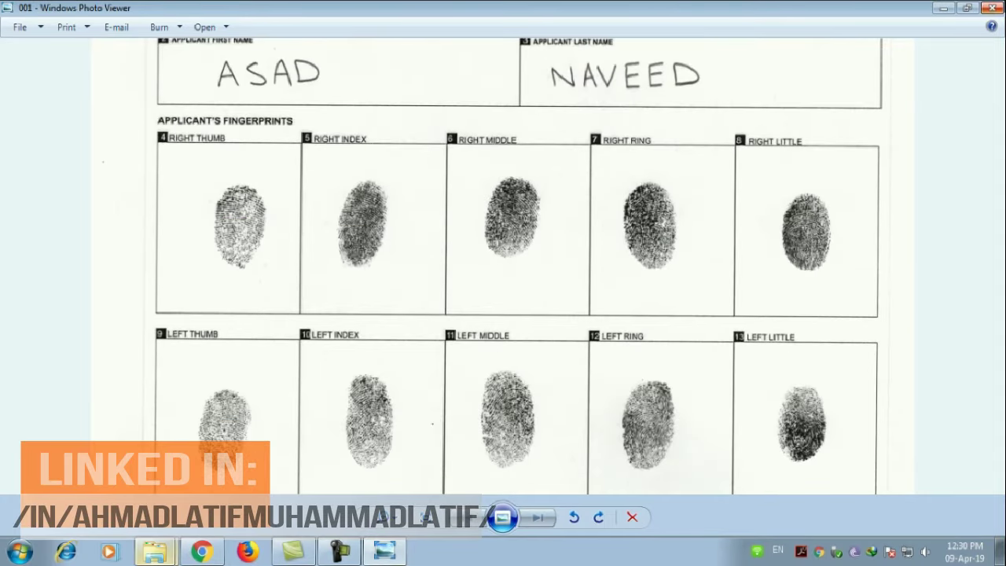
pyautogui.click(992, 8)
# Step: Confirm in Properties that 001 is a 2.47 MB JPG, then close Explorer
pyautogui.rightClick(285, 114)
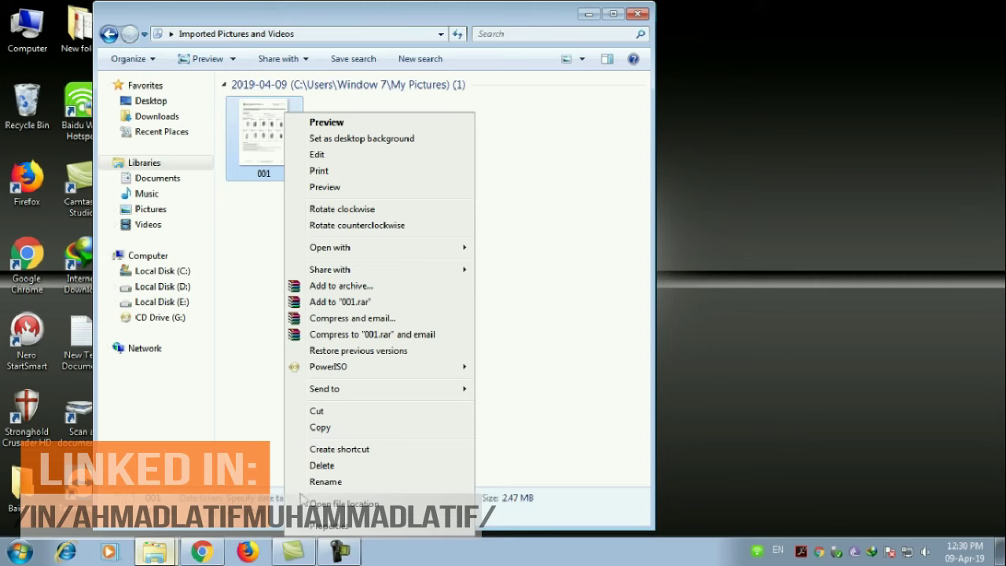
pyautogui.click(322, 526)
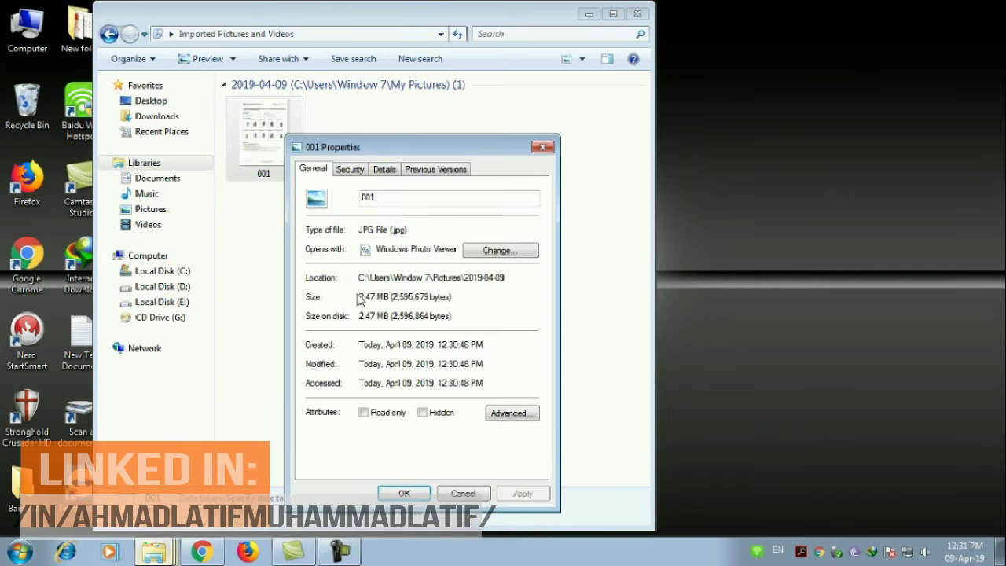
pyautogui.click(402, 493)
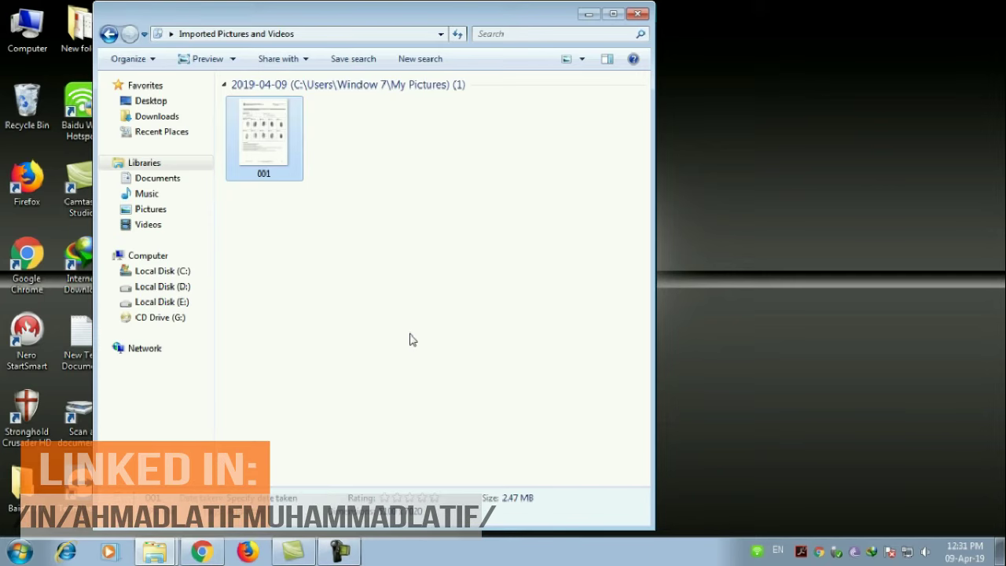
pyautogui.click(888, 226)
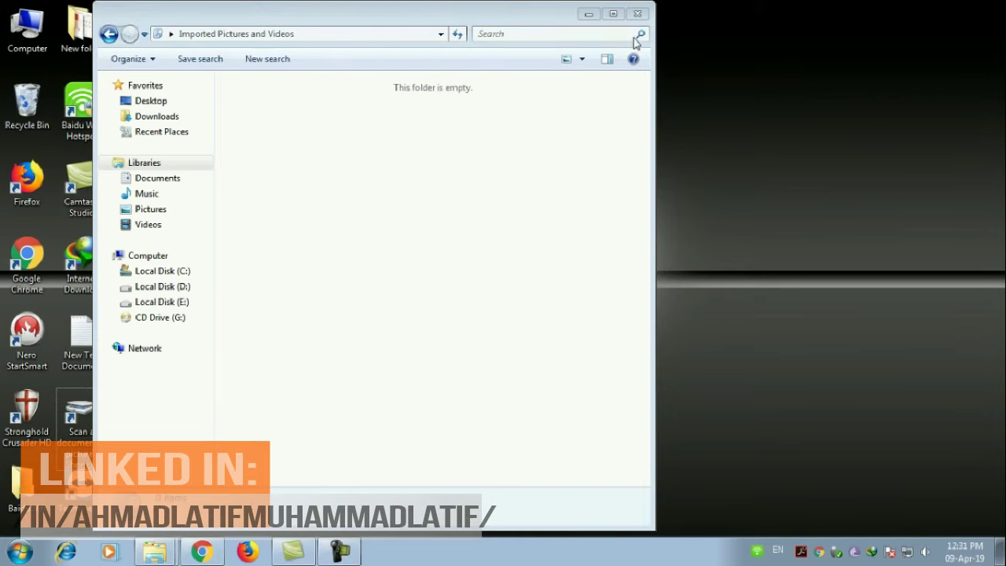
pyautogui.click(613, 14)
pyautogui.click(993, 6)
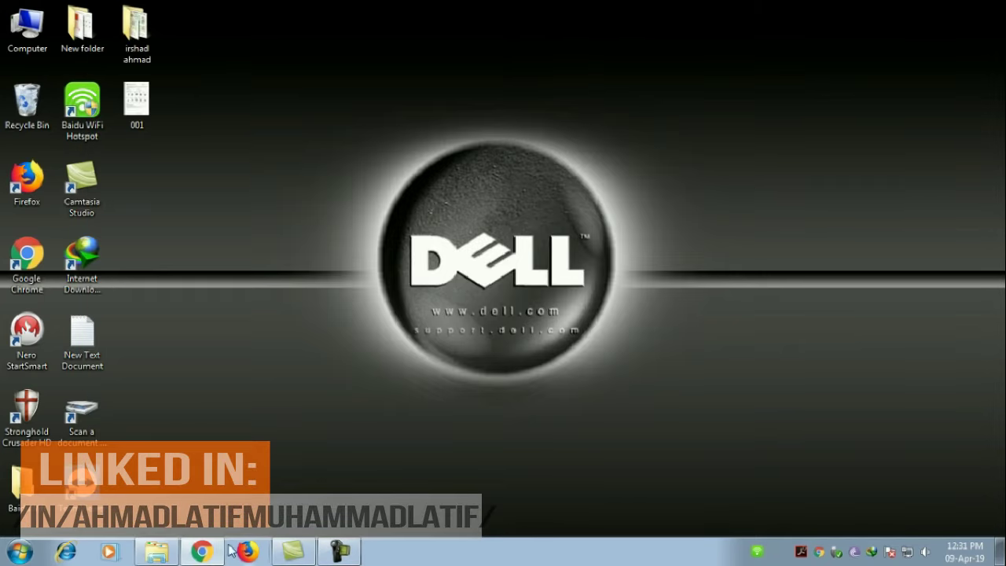
pyautogui.click(202, 551)
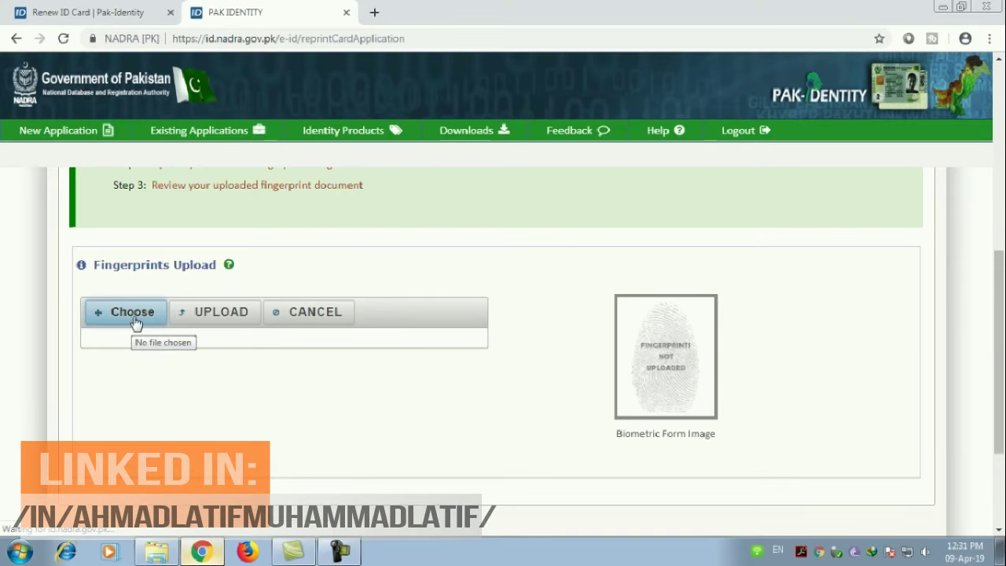
# Step: Upload 001.jpg as the fingerprint form and continue to the review step
pyautogui.click(133, 314)
pyautogui.scroll(-3, 323, 265)
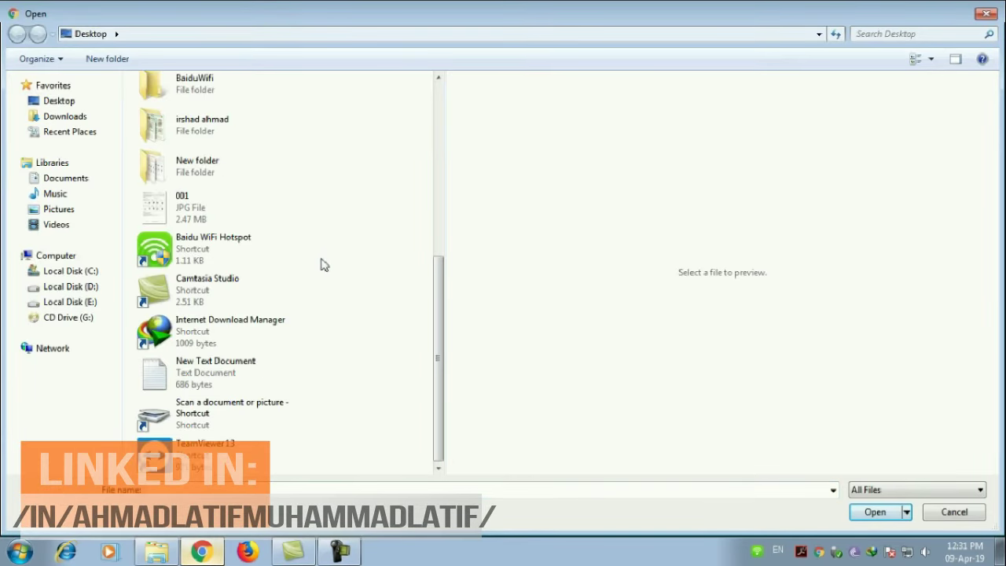
pyautogui.click(194, 224)
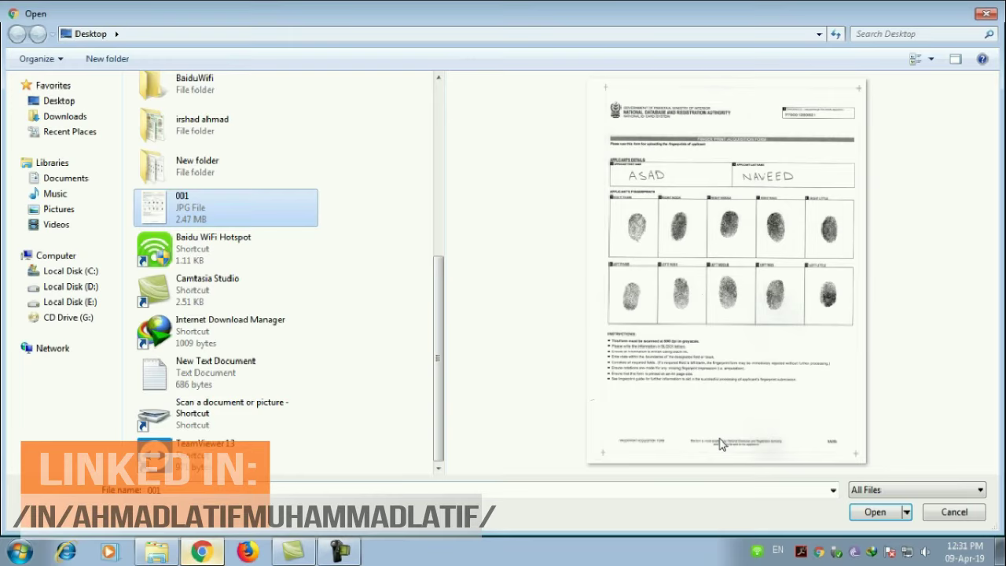
pyautogui.click(872, 512)
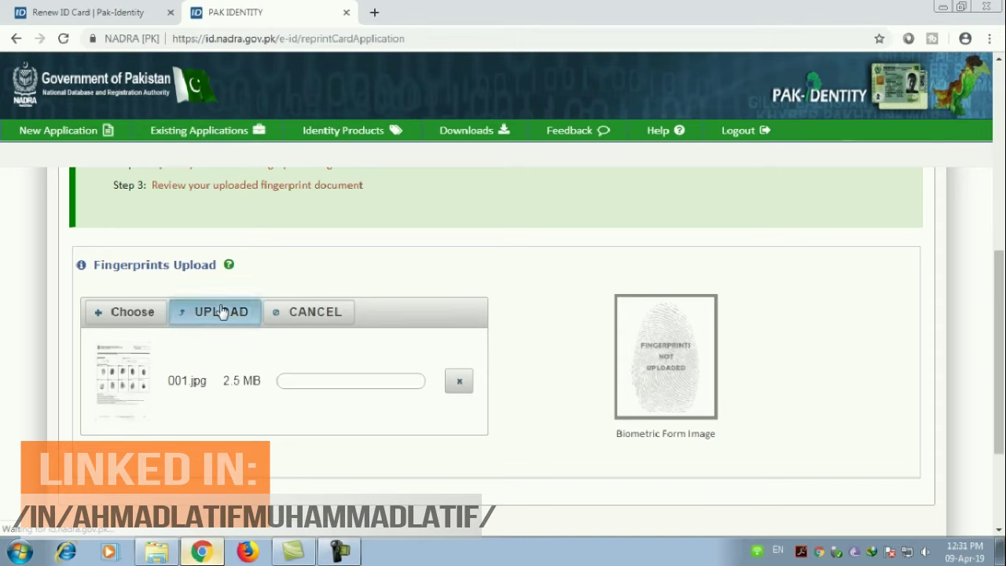
pyautogui.click(221, 311)
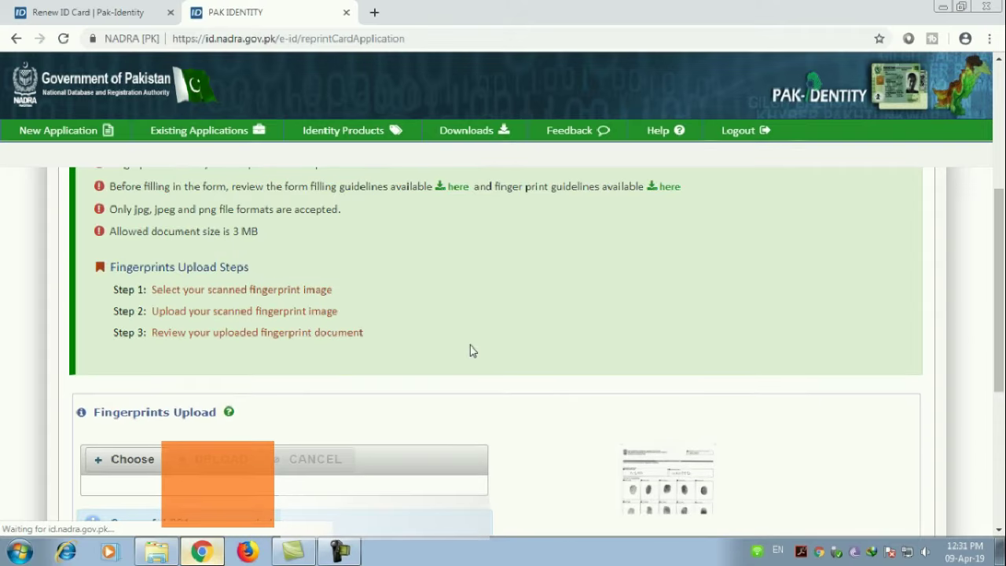
pyautogui.scroll(-2, 661, 377)
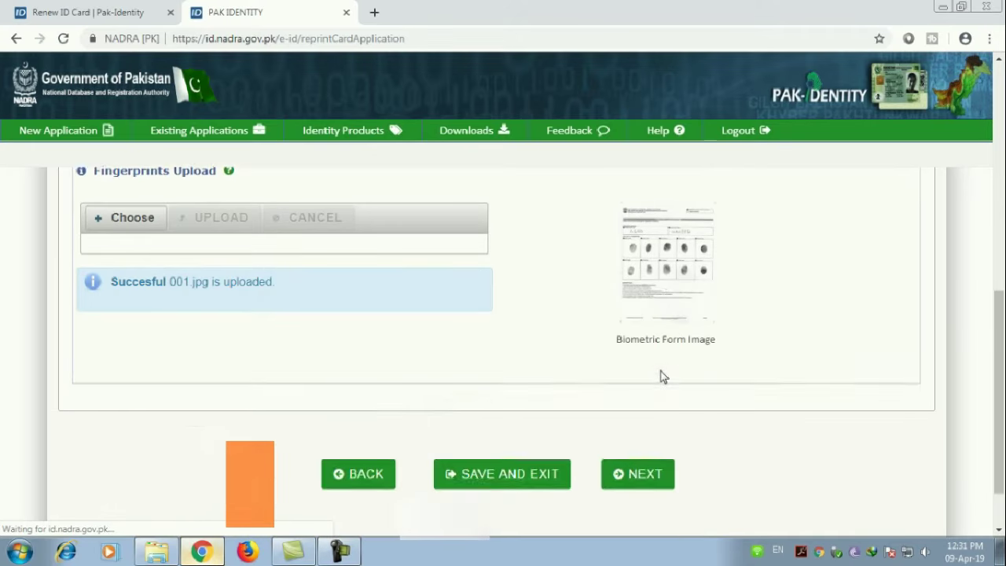
pyautogui.click(635, 414)
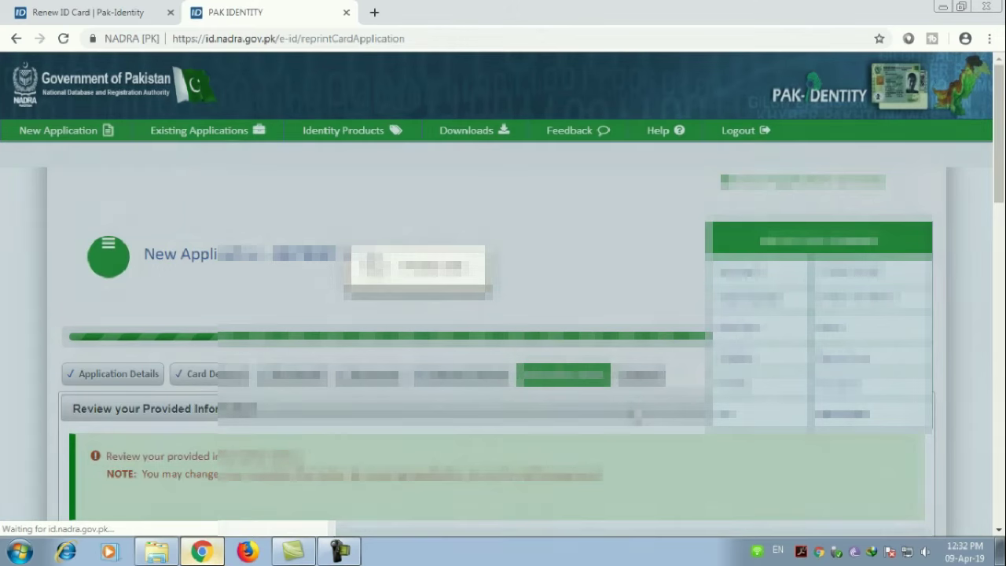
# Step: Read the review page's Tracking Id, Citizen Number, Application Fee, delivery details and declarations
pyautogui.scroll(-3, 503, 346)
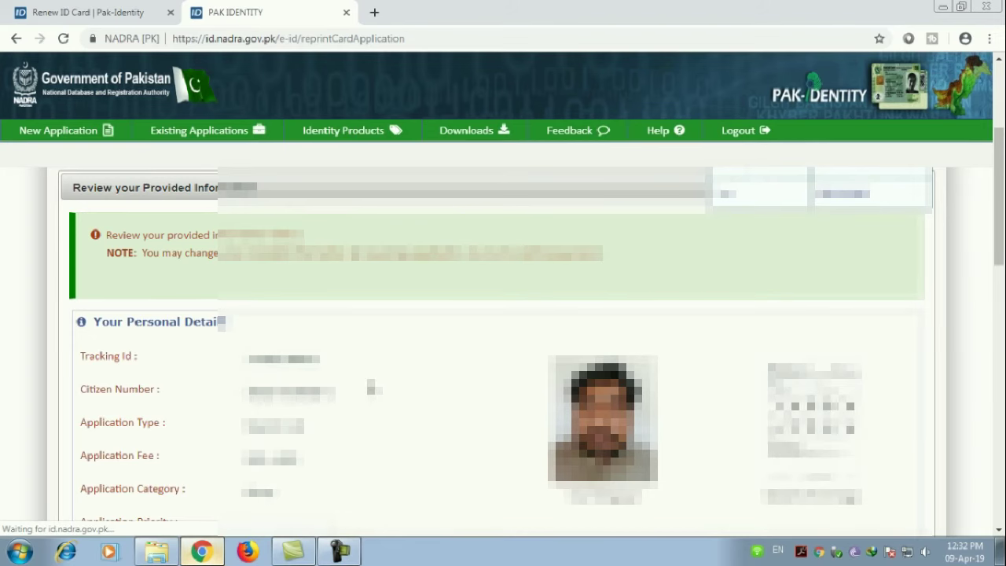
pyautogui.scroll(-1, 374, 387)
pyautogui.moveTo(239, 299); pyautogui.dragTo(362, 308)
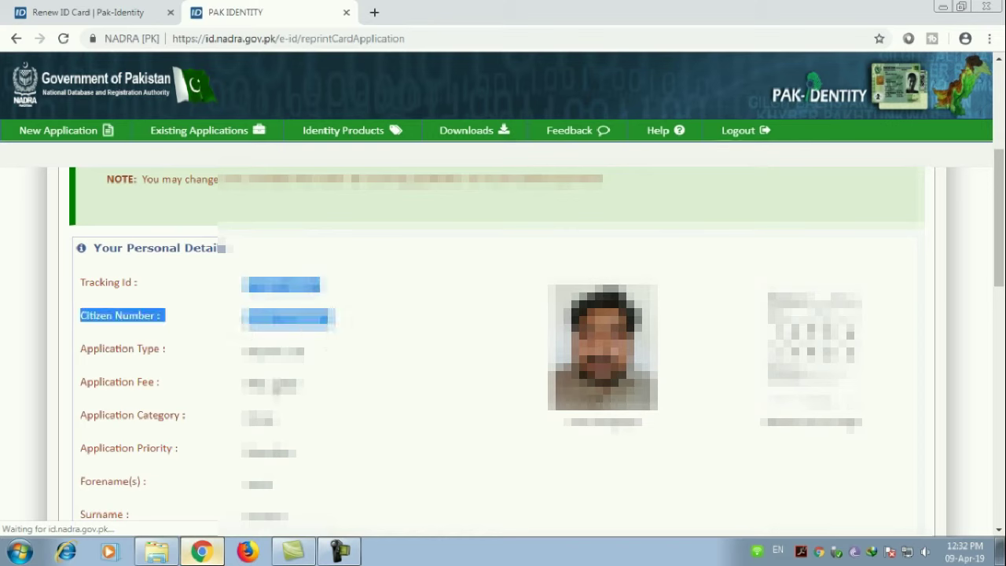
pyautogui.doubleClick(273, 385)
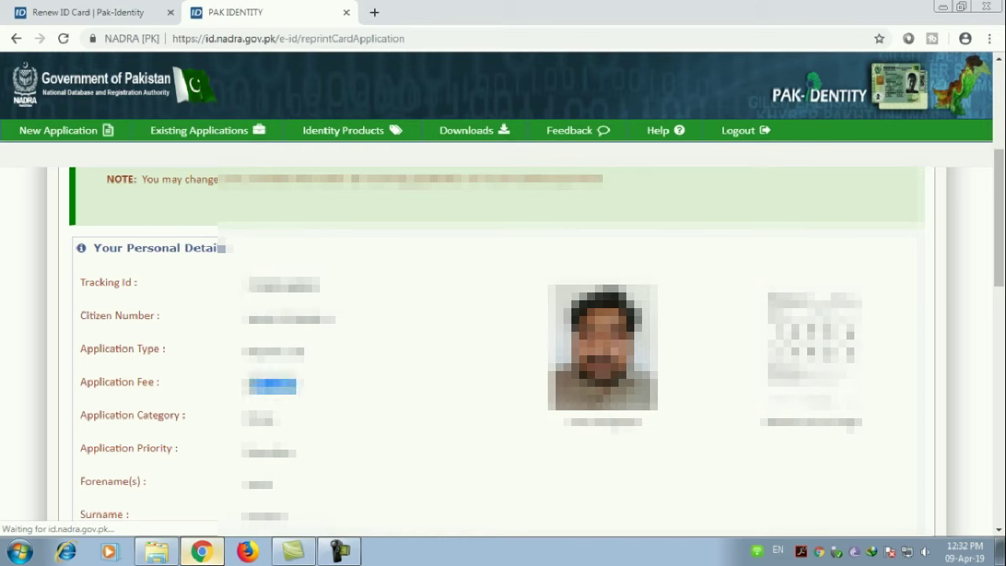
pyautogui.scroll(-2, 374, 403)
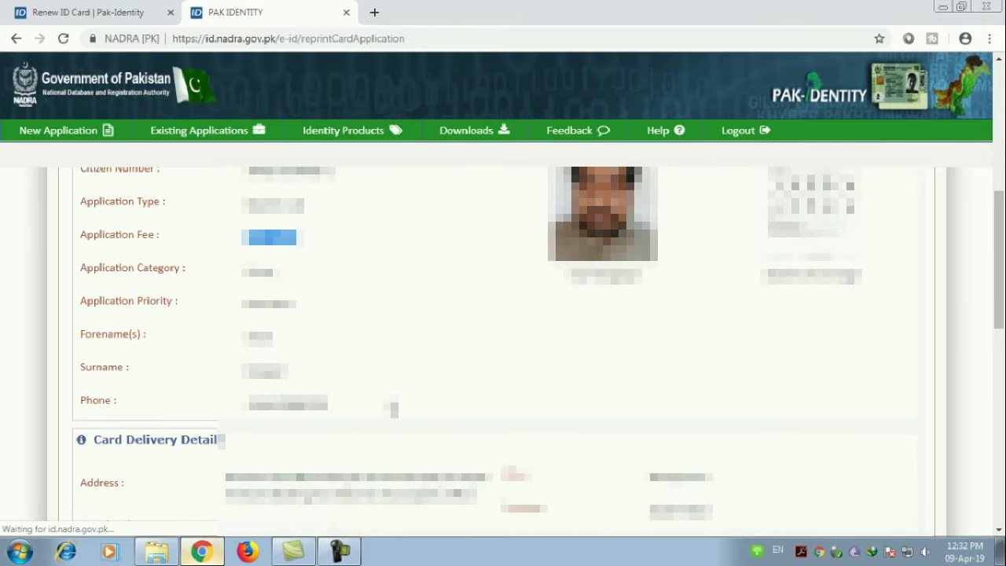
pyautogui.scroll(-2, 394, 409)
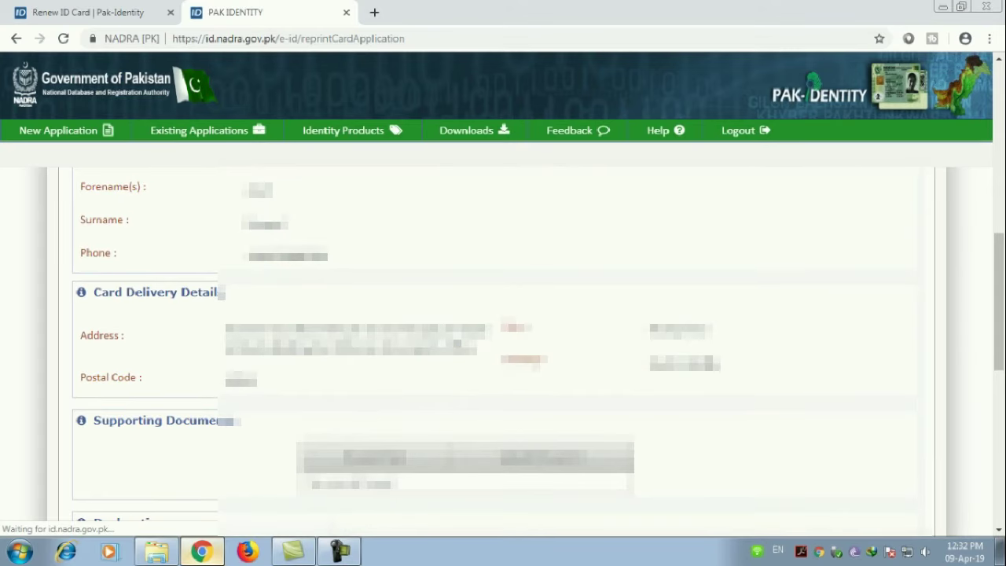
pyautogui.scroll(-3, 350, 384)
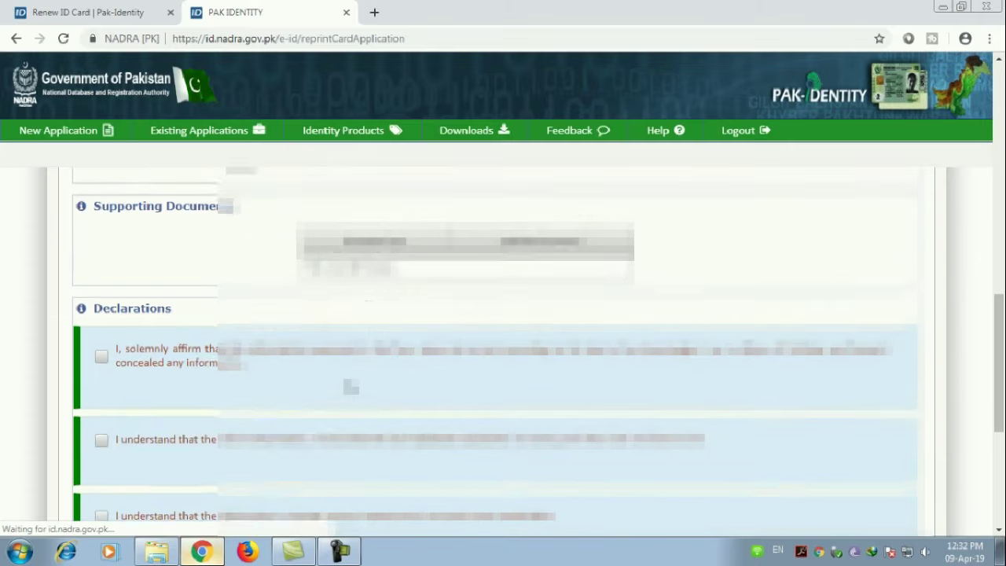